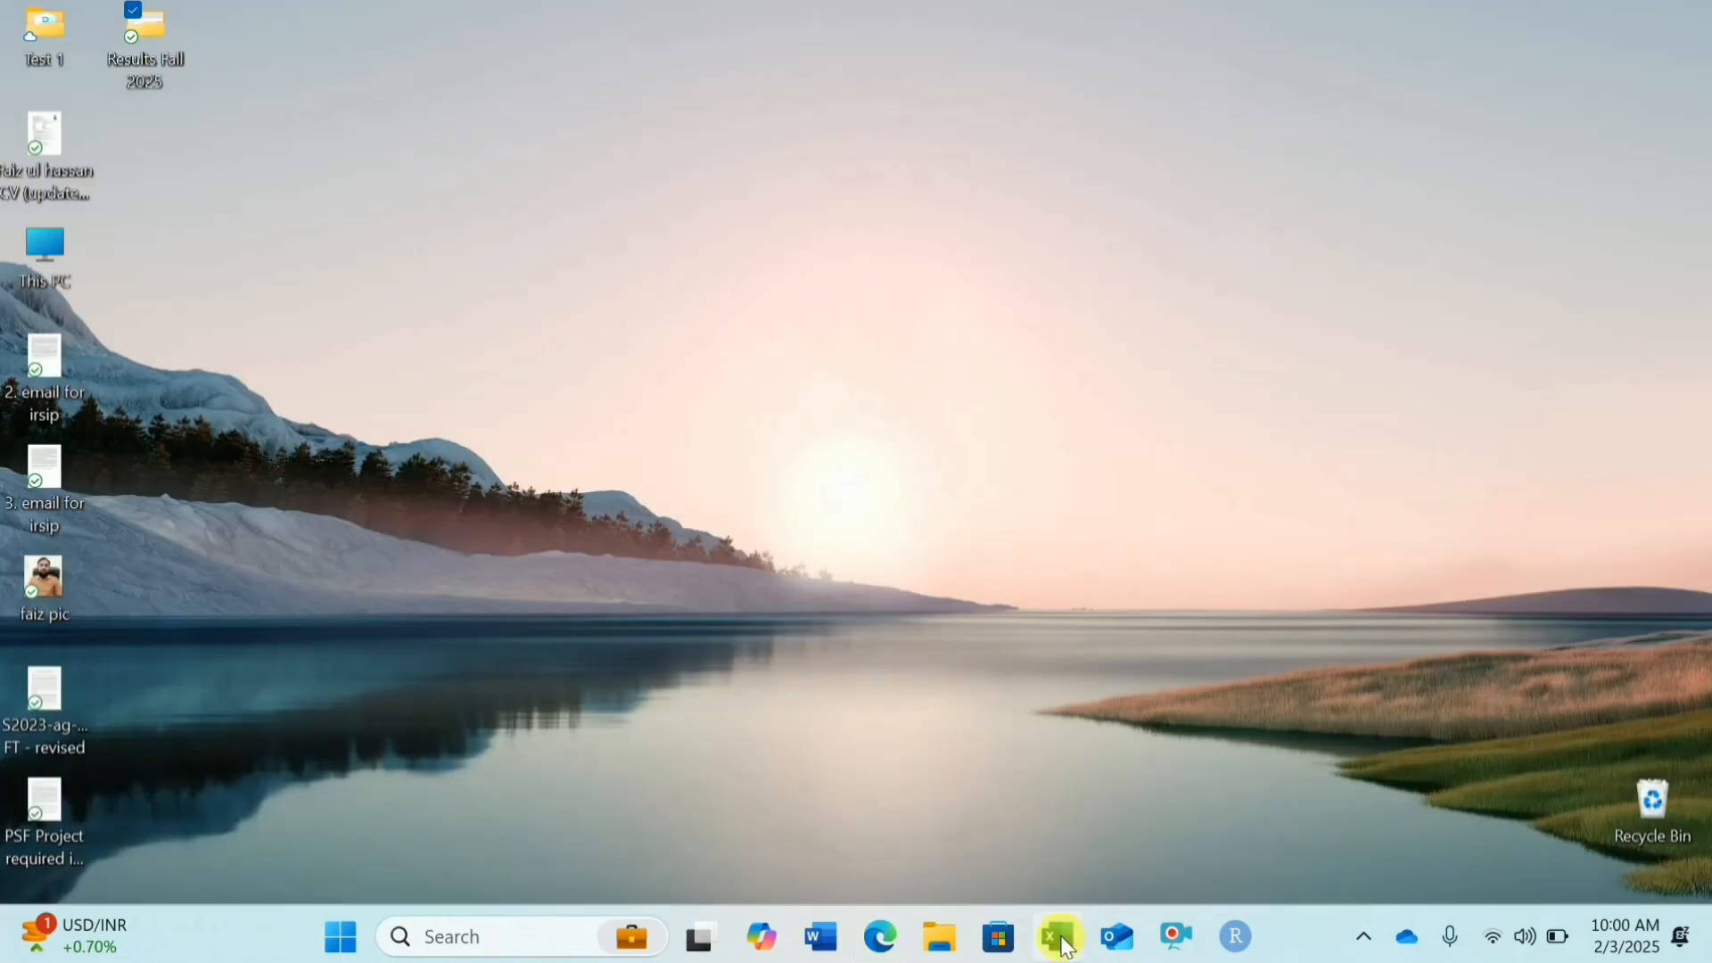
Step: Launch Excel and create a new blank workbook
{"action": "left_click", "coordinate": [1061, 951]}
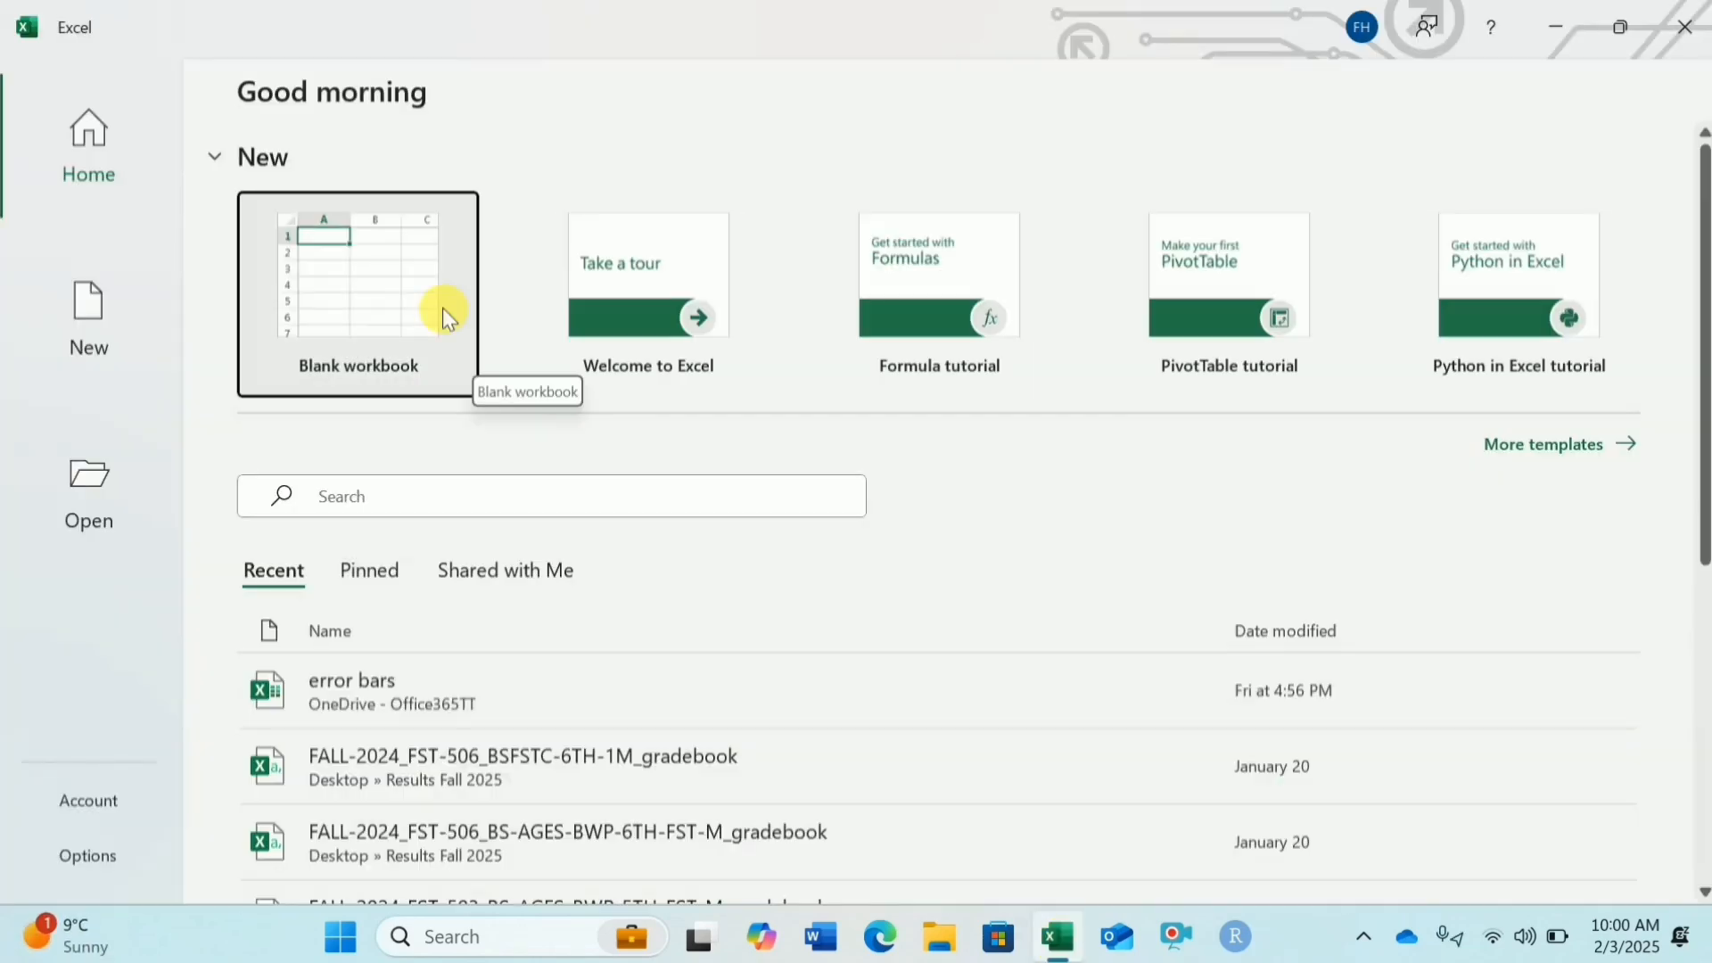
{"action": "left_click", "coordinate": [442, 308]}
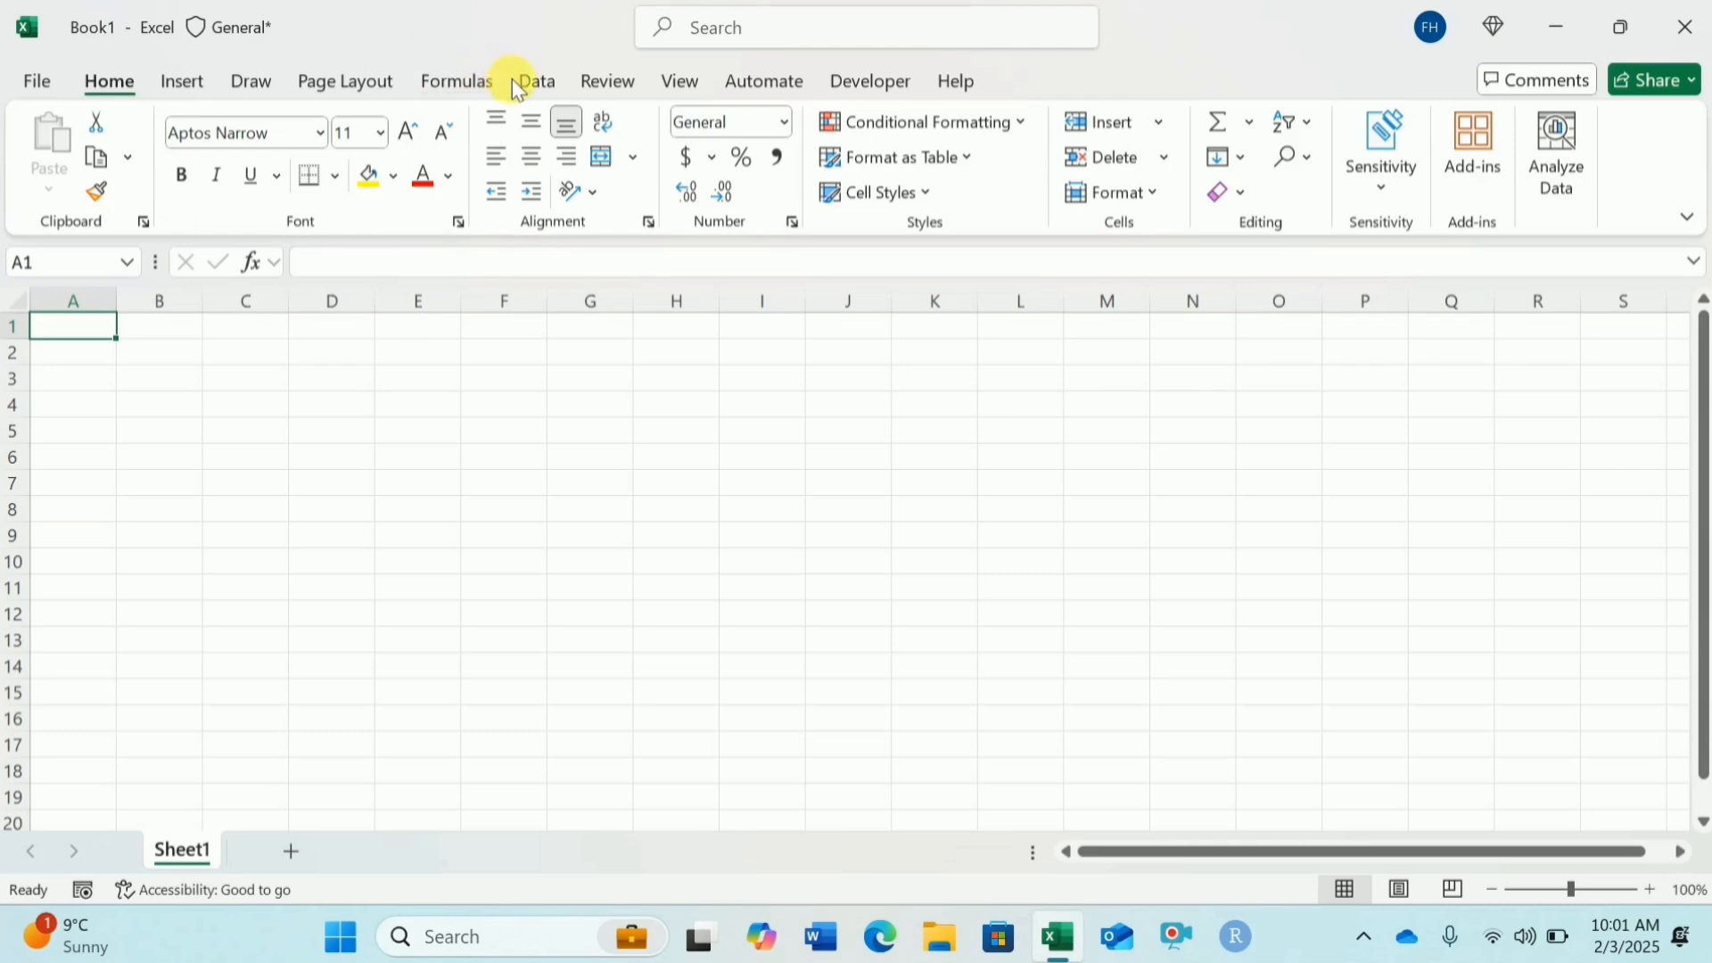
Step: Import data from the PDF file FST-503-award-list in the desktop folder Results Fall 2025
{"action": "left_click", "coordinate": [536, 89]}
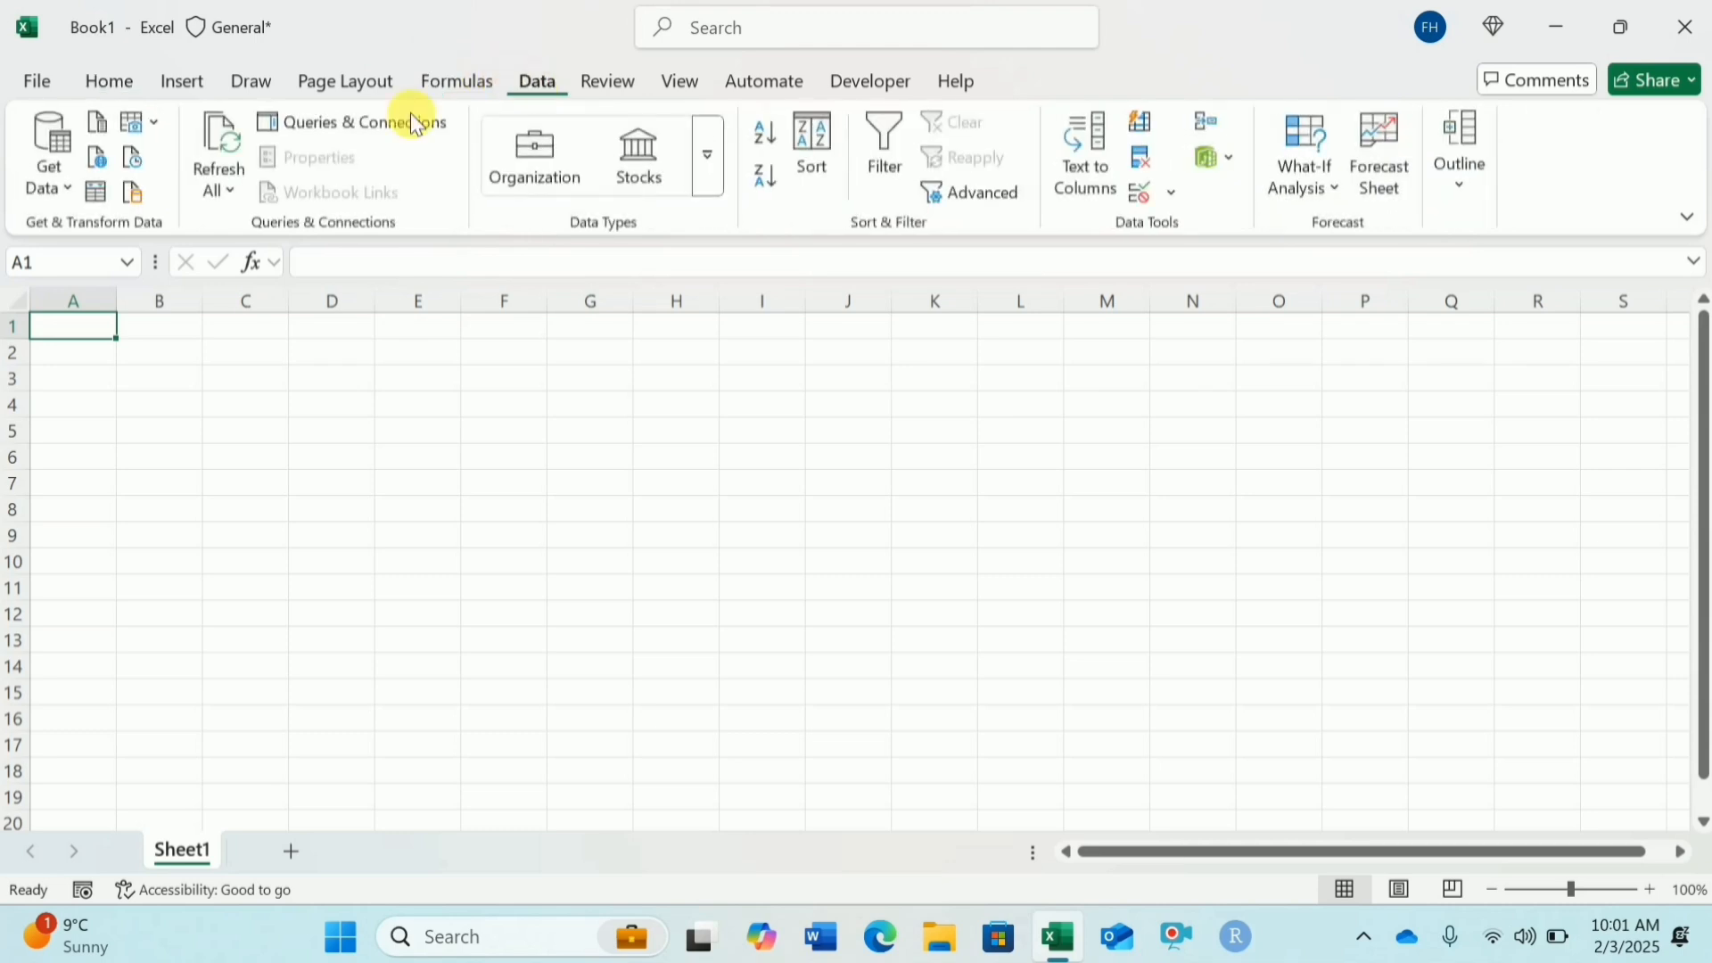
{"action": "left_click", "coordinate": [70, 189]}
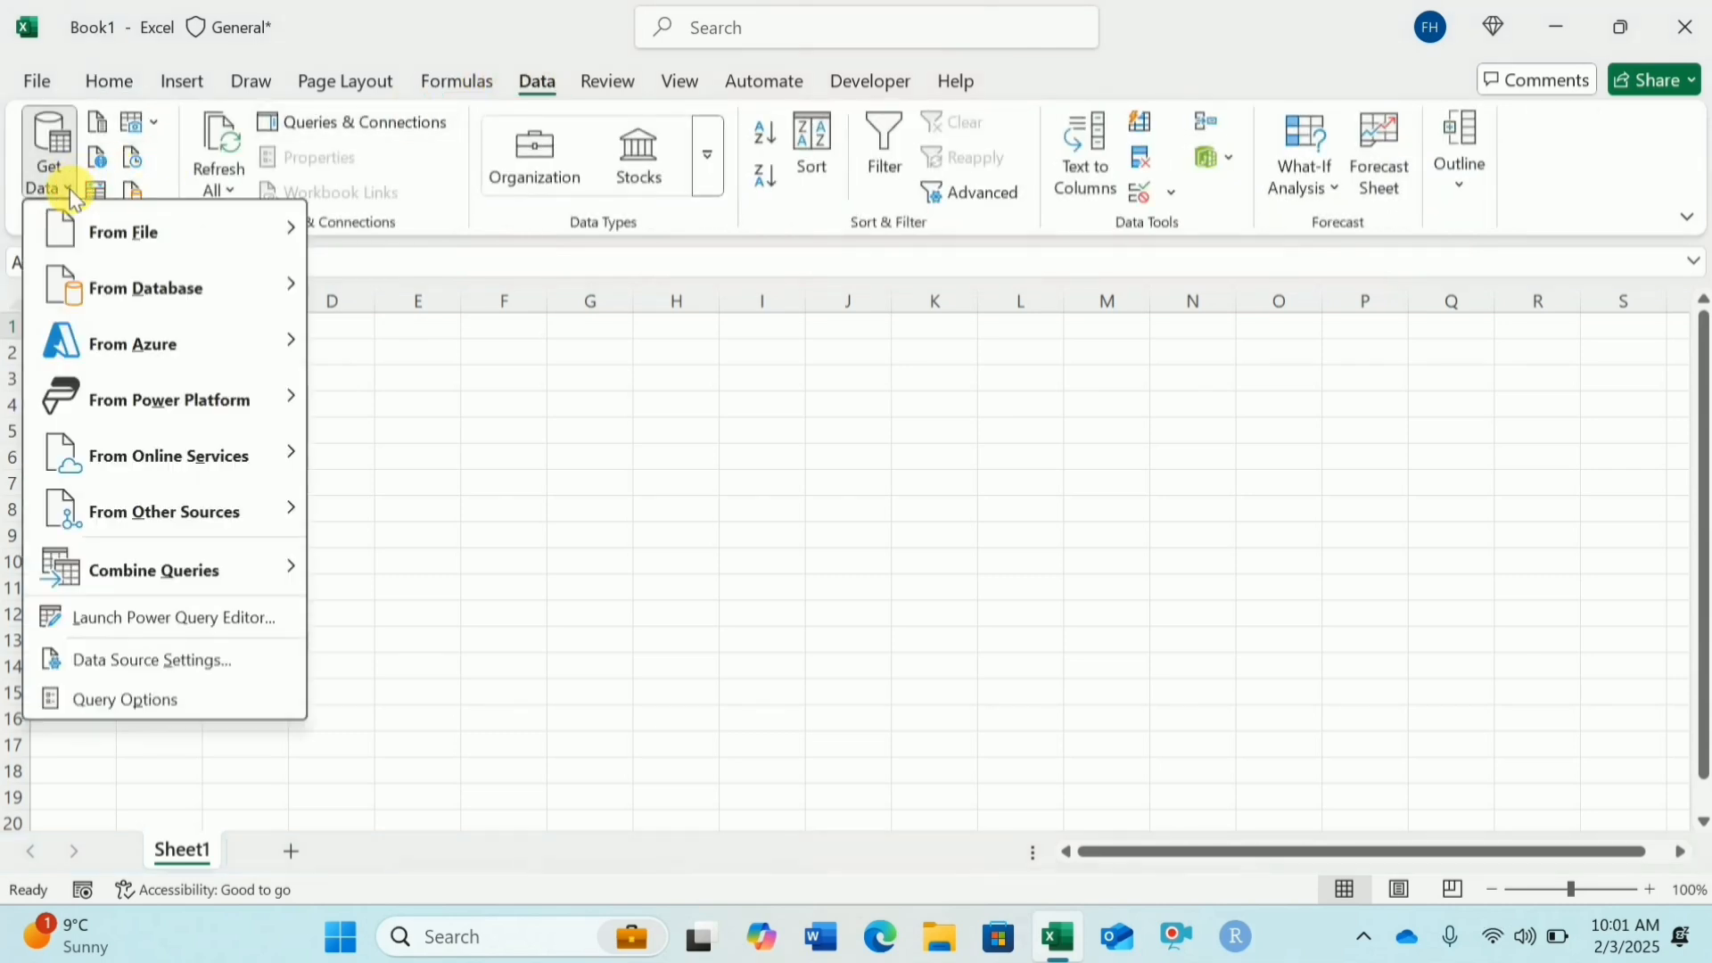
{"action": "mouse_move", "coordinate": [168, 232]}
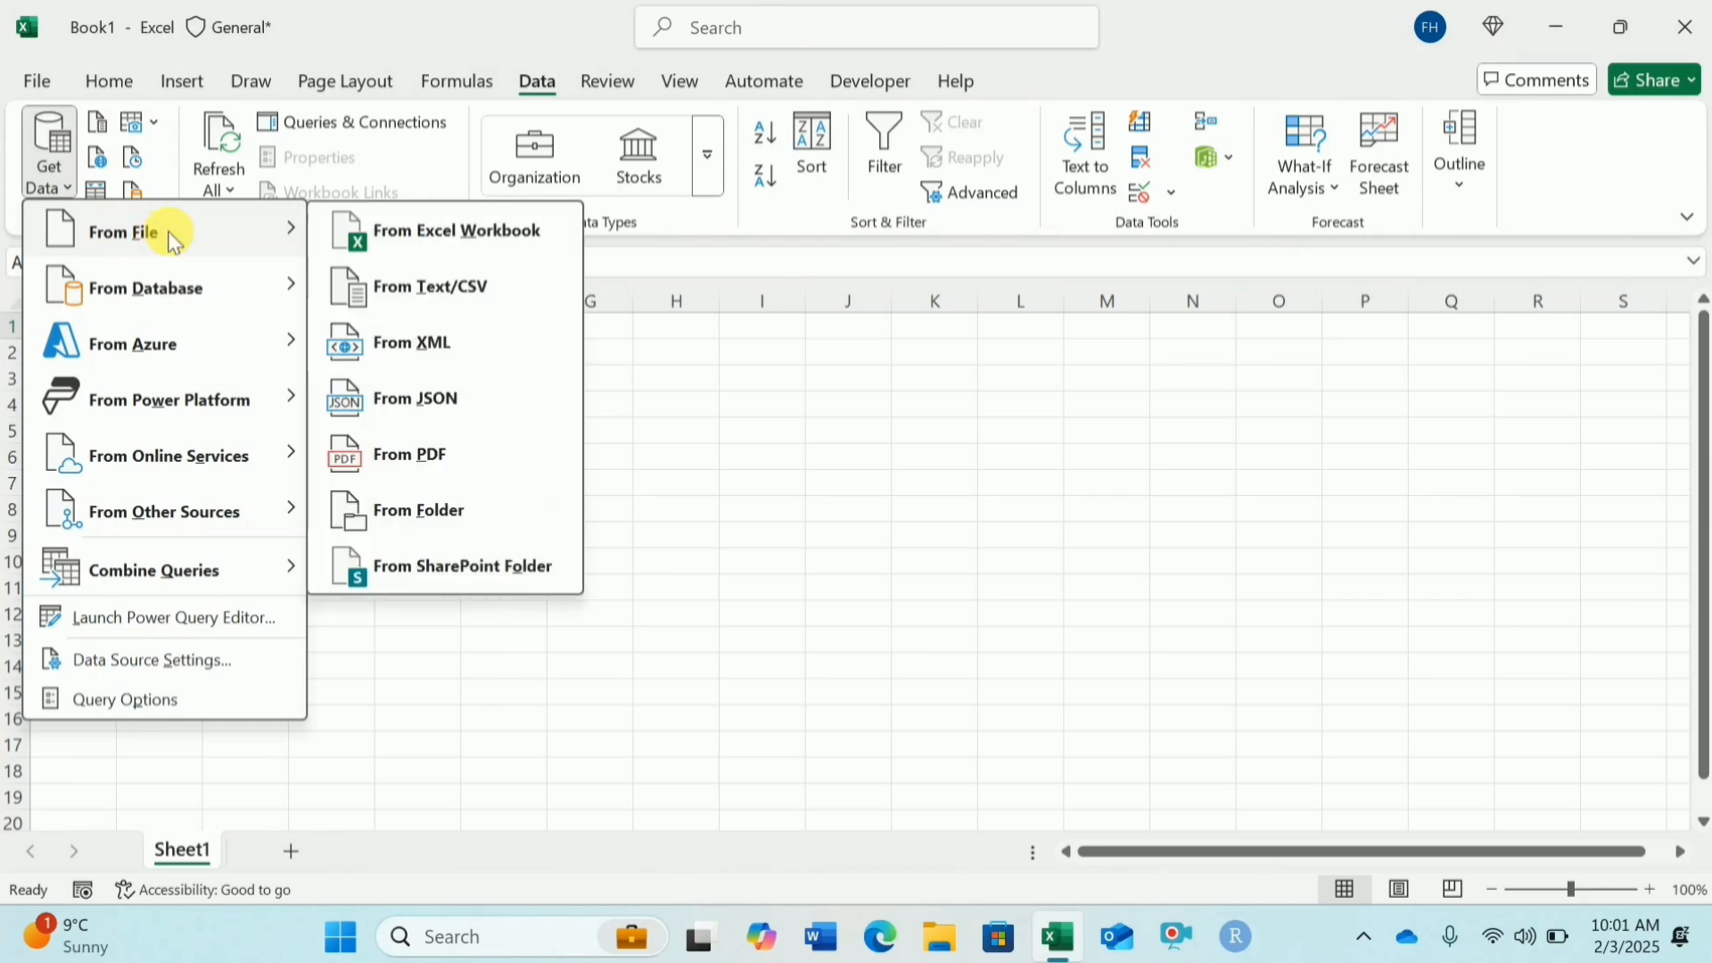
{"action": "left_click", "coordinate": [457, 464]}
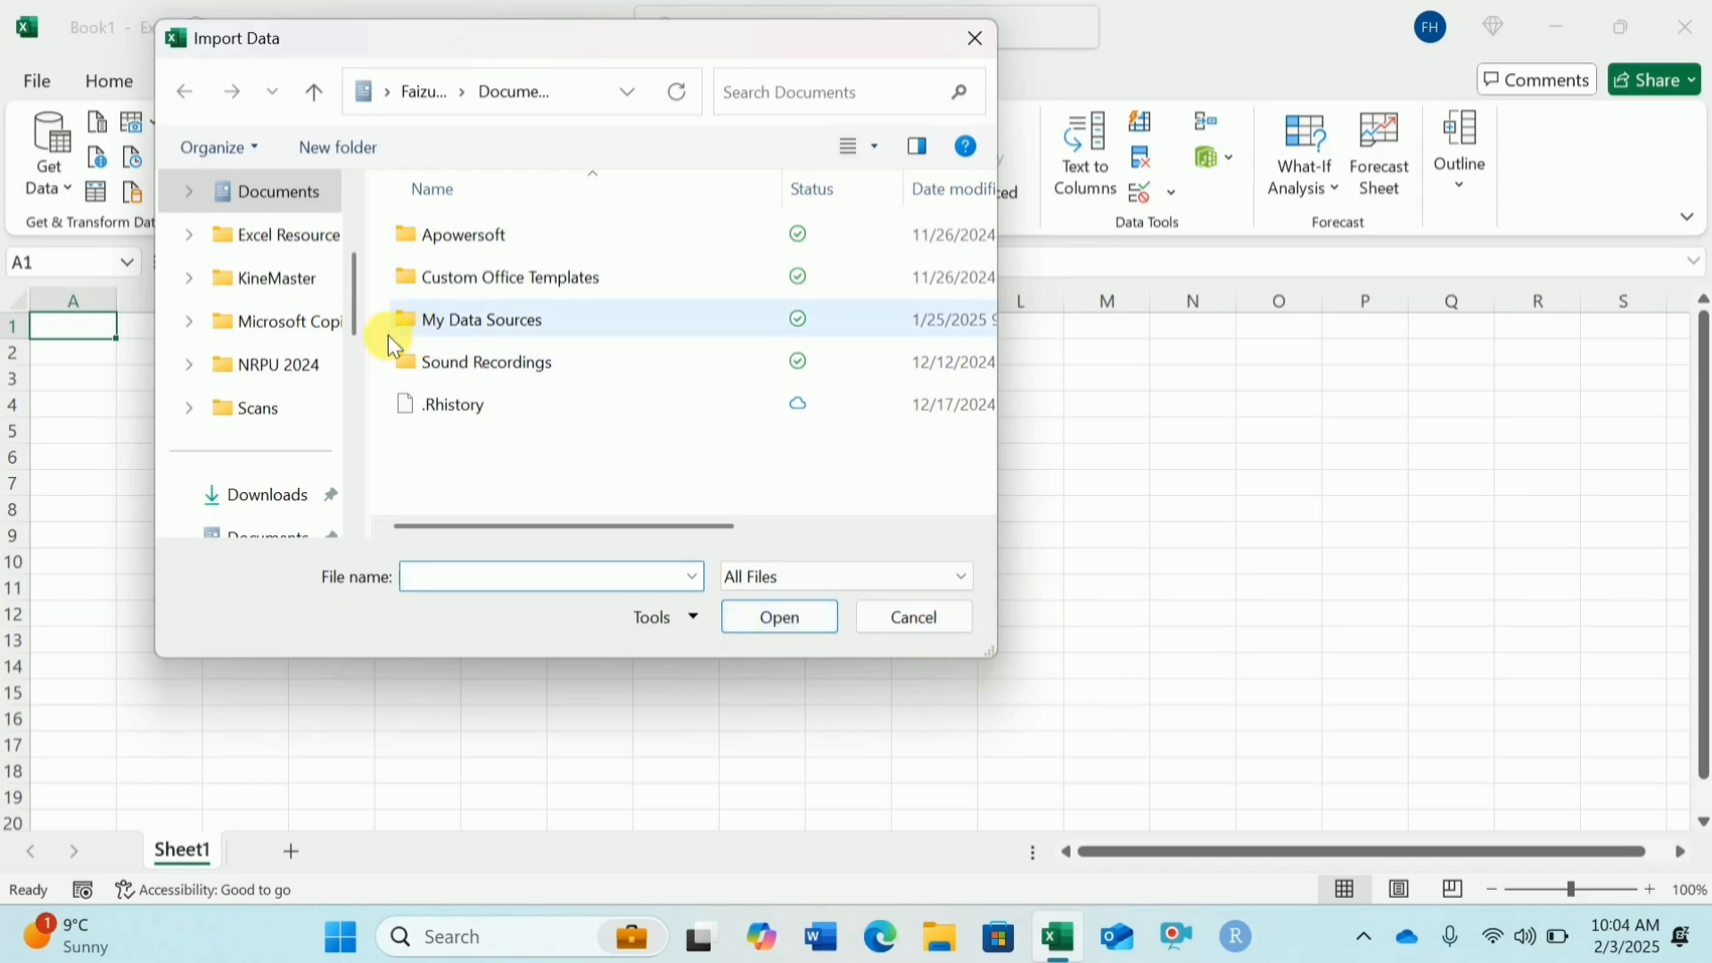
{"action": "left_click_drag", "start_coordinate": [360, 335], "coordinate": [366, 232]}
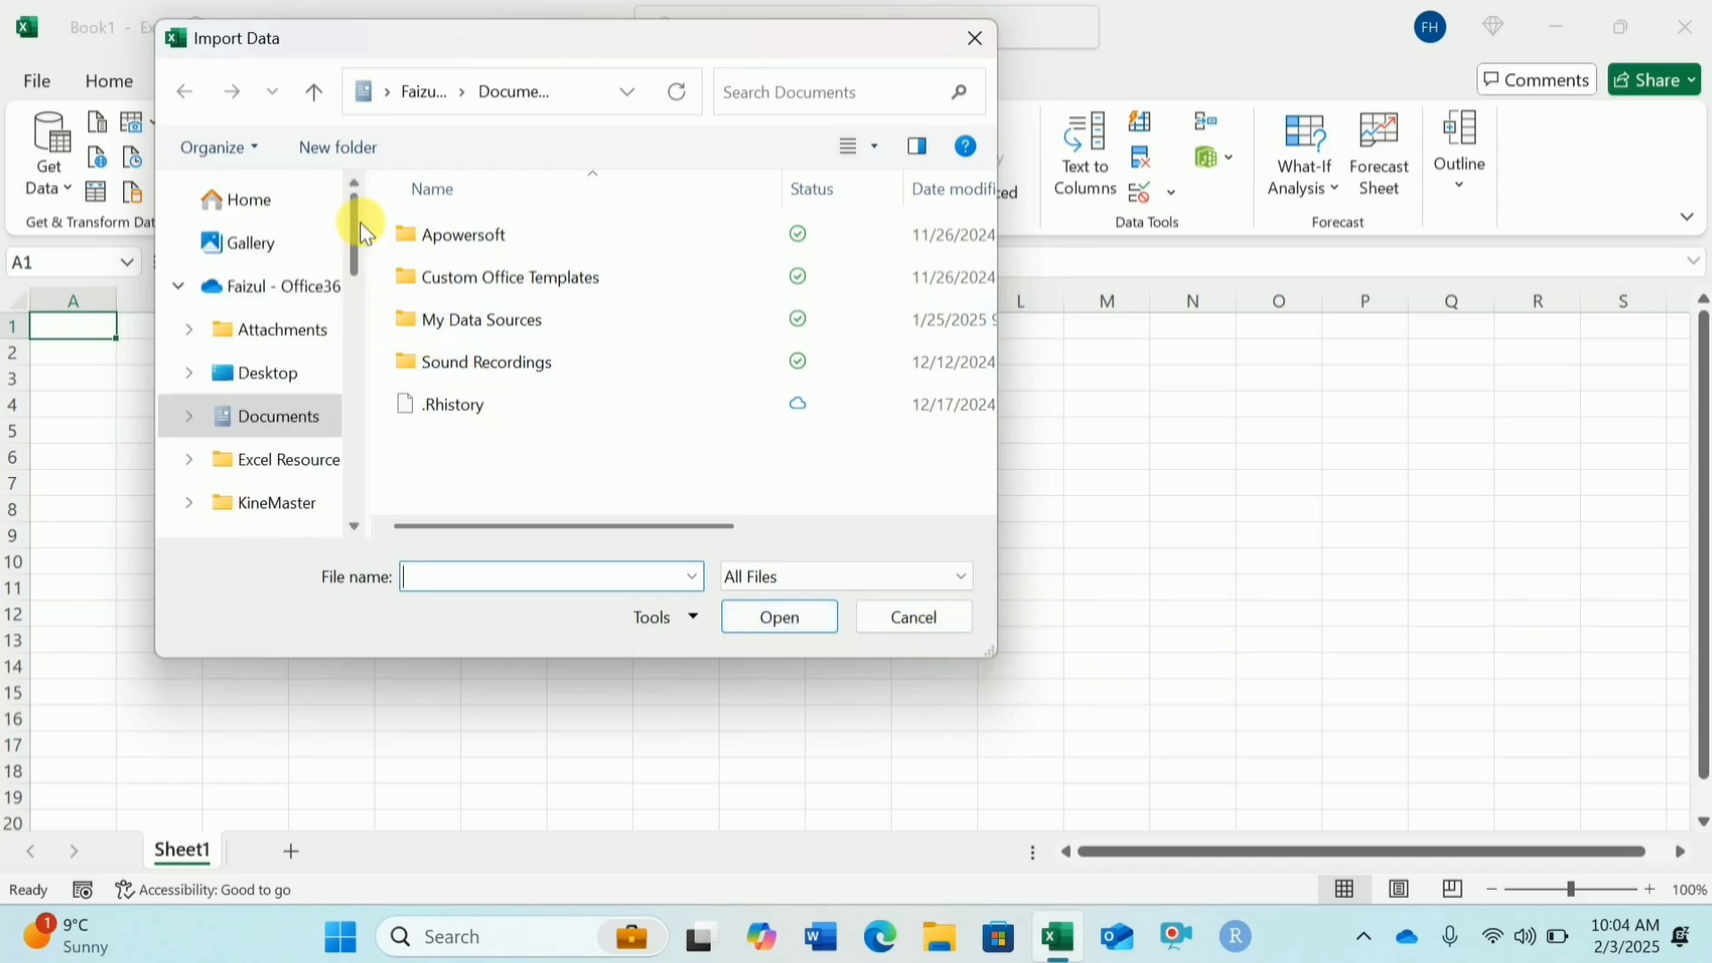
{"action": "left_click", "coordinate": [307, 372]}
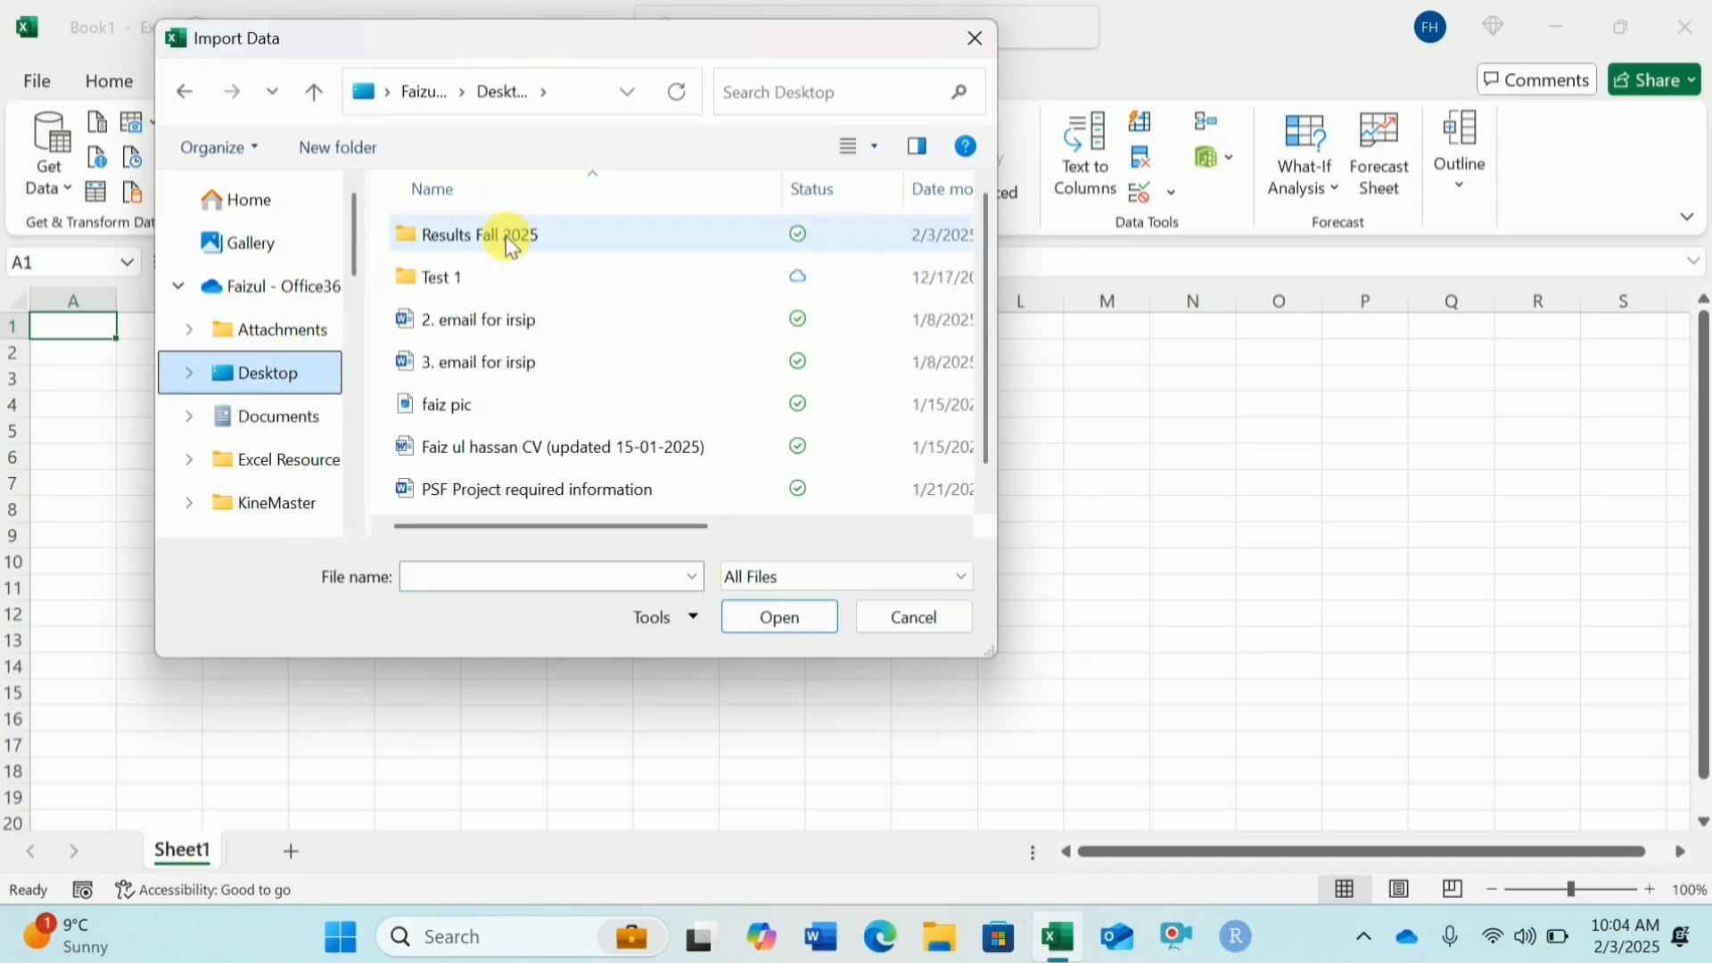
{"action": "double_click", "coordinate": [513, 246]}
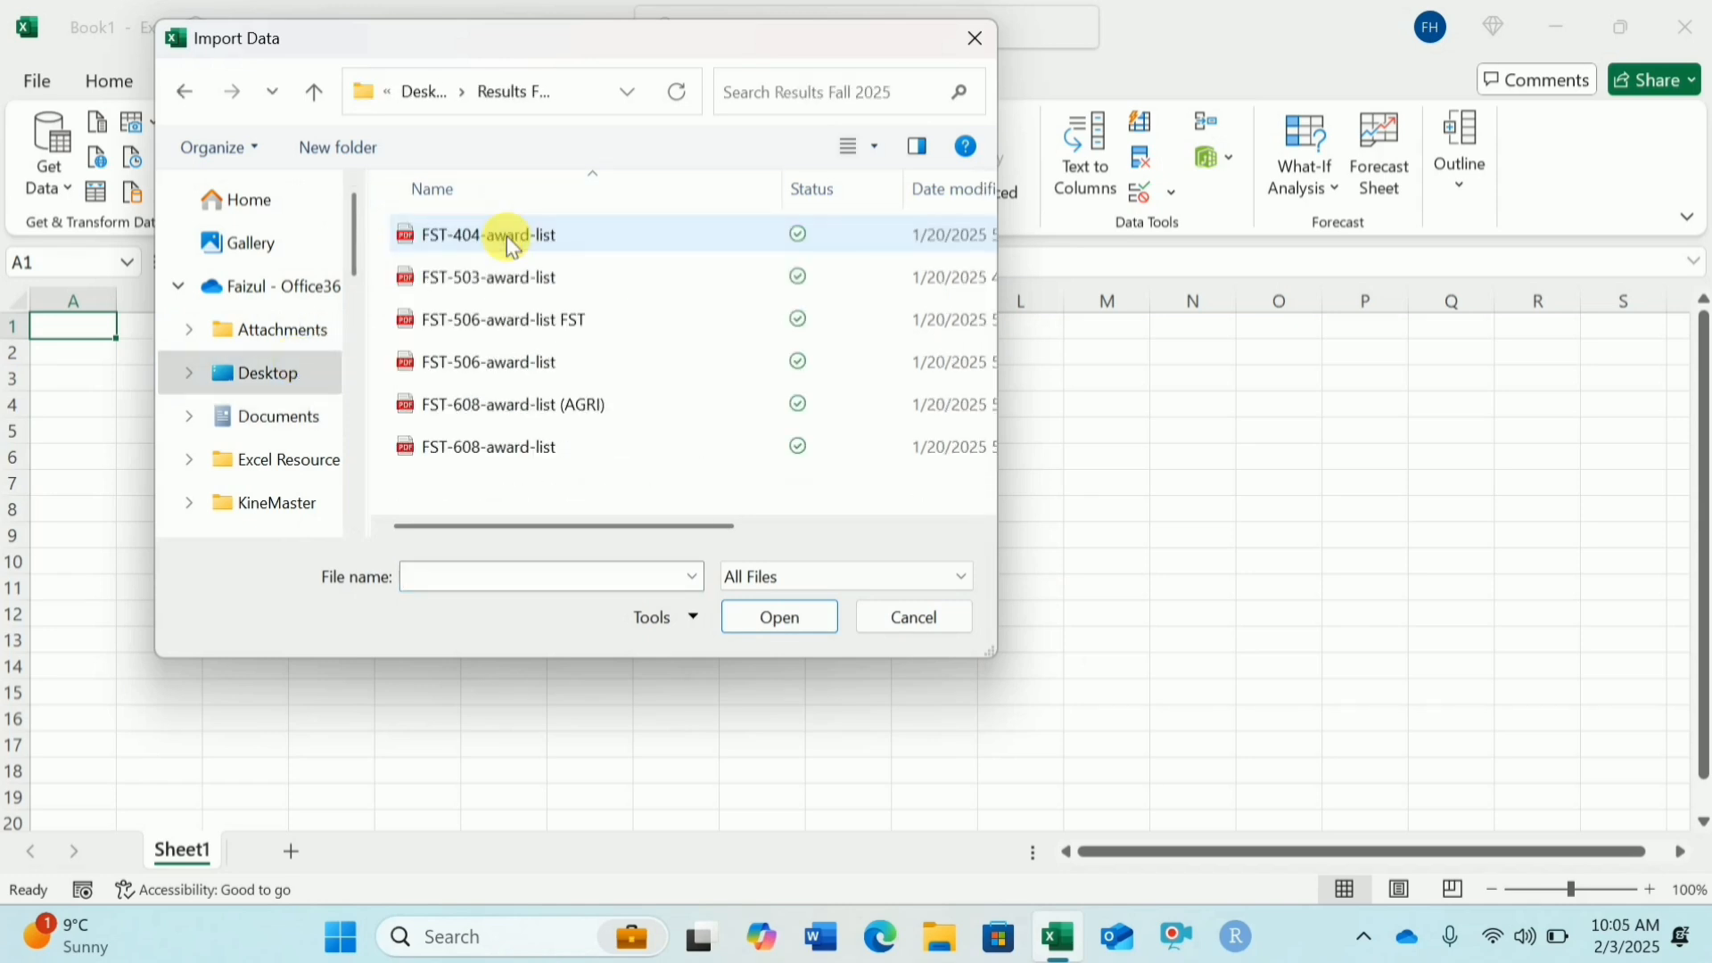
{"action": "left_click", "coordinate": [580, 279]}
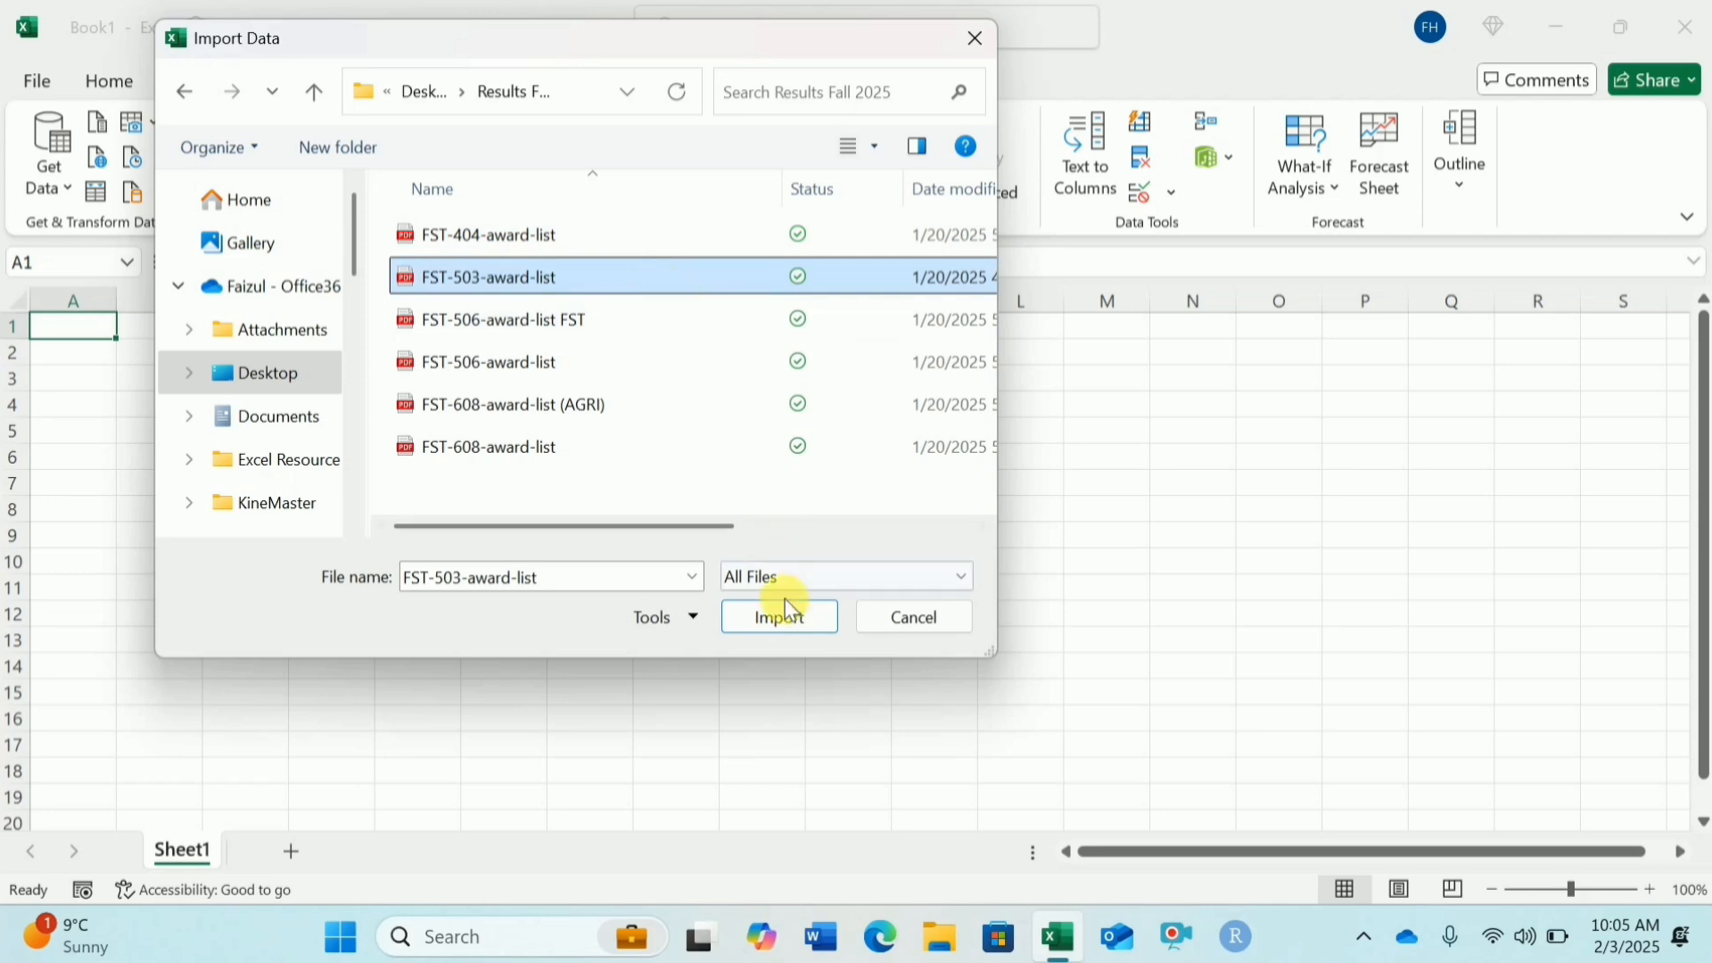
{"action": "left_click", "coordinate": [821, 620]}
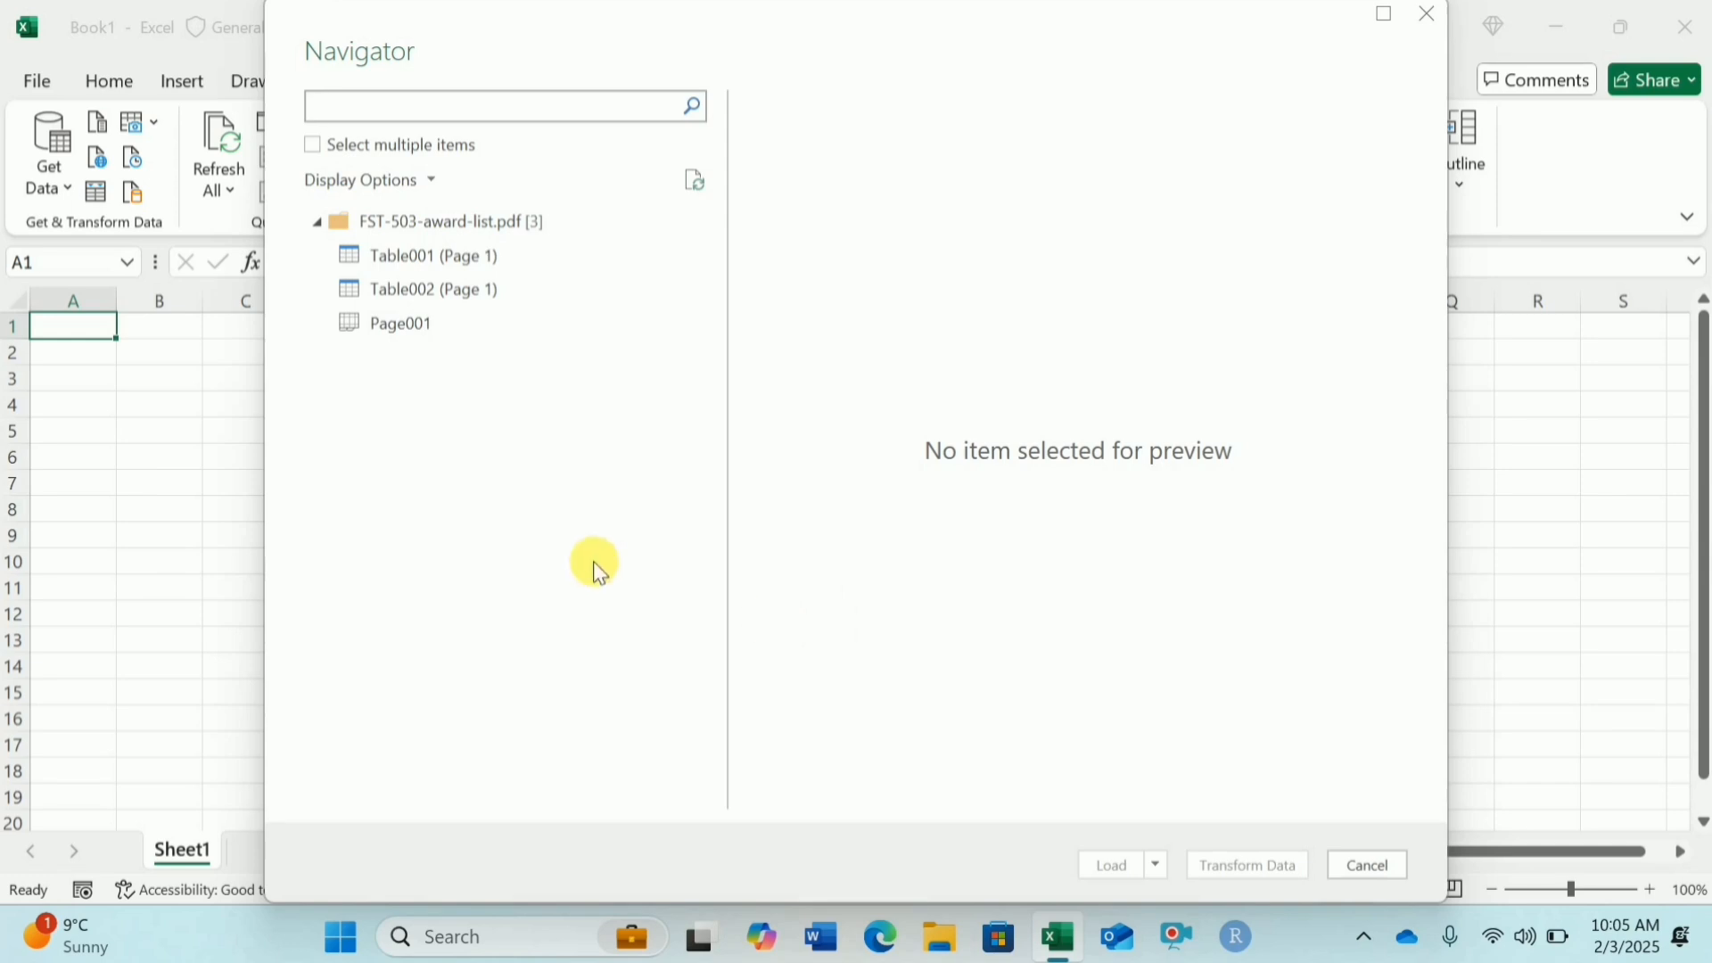
Step: Preview the detected tables and load Table002 (Page 1) into a new worksheet
{"action": "left_click", "coordinate": [555, 246]}
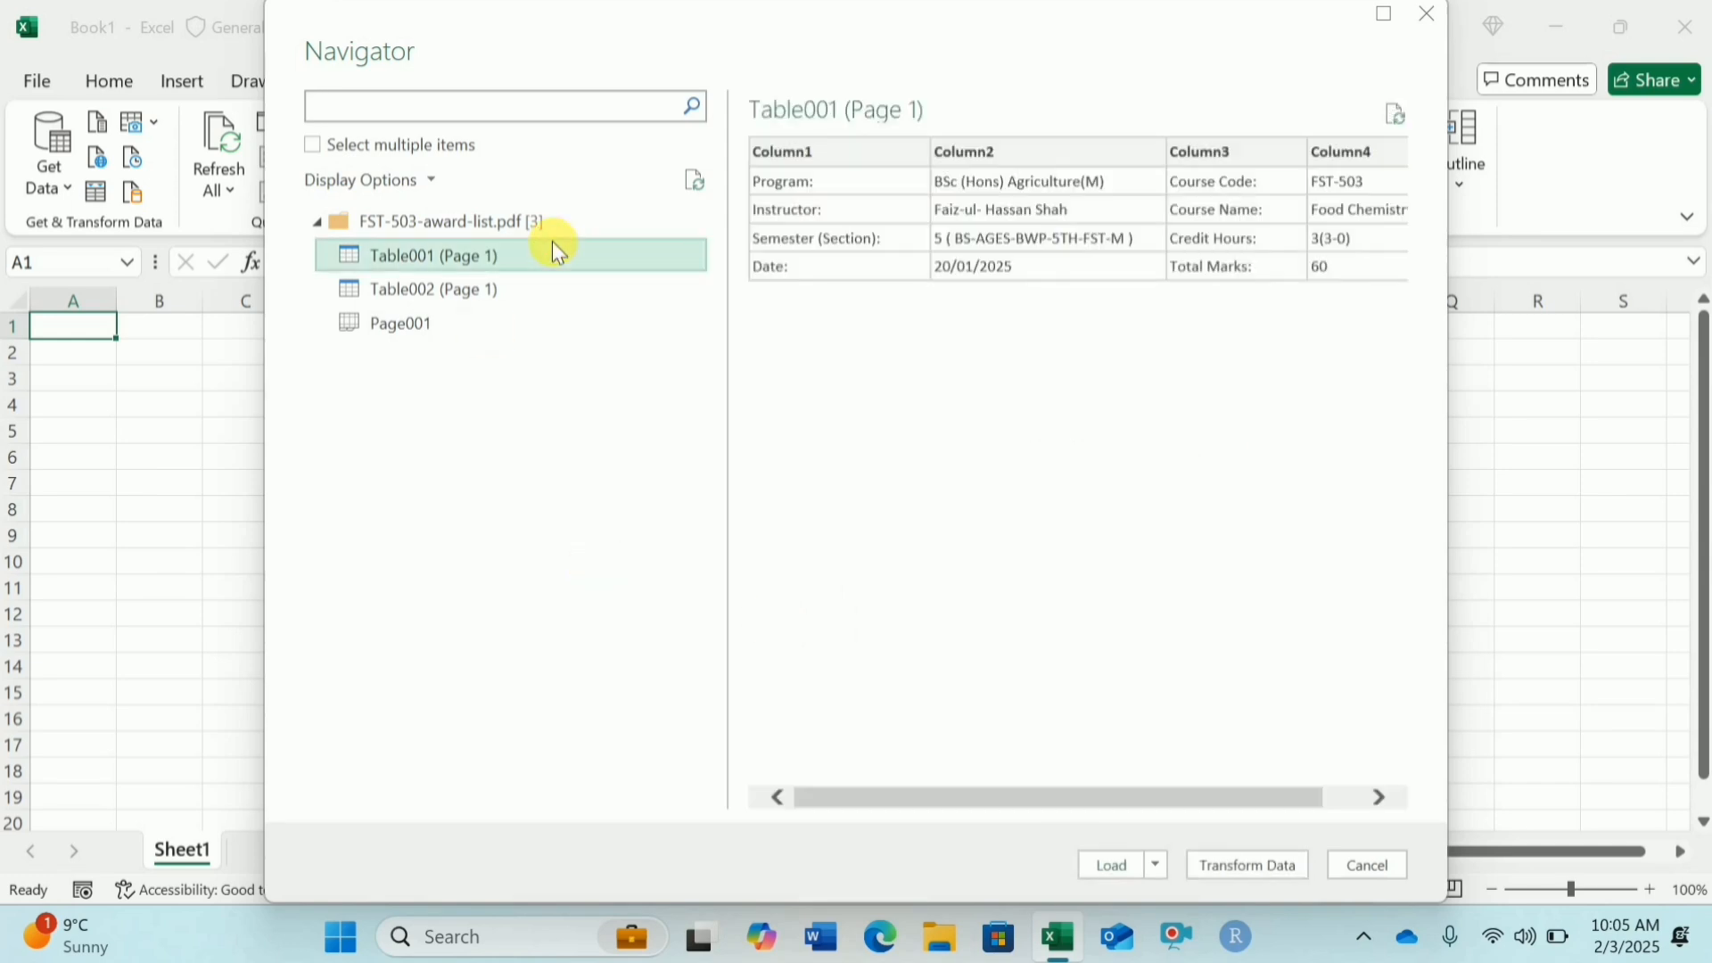
{"action": "left_click", "coordinate": [507, 287]}
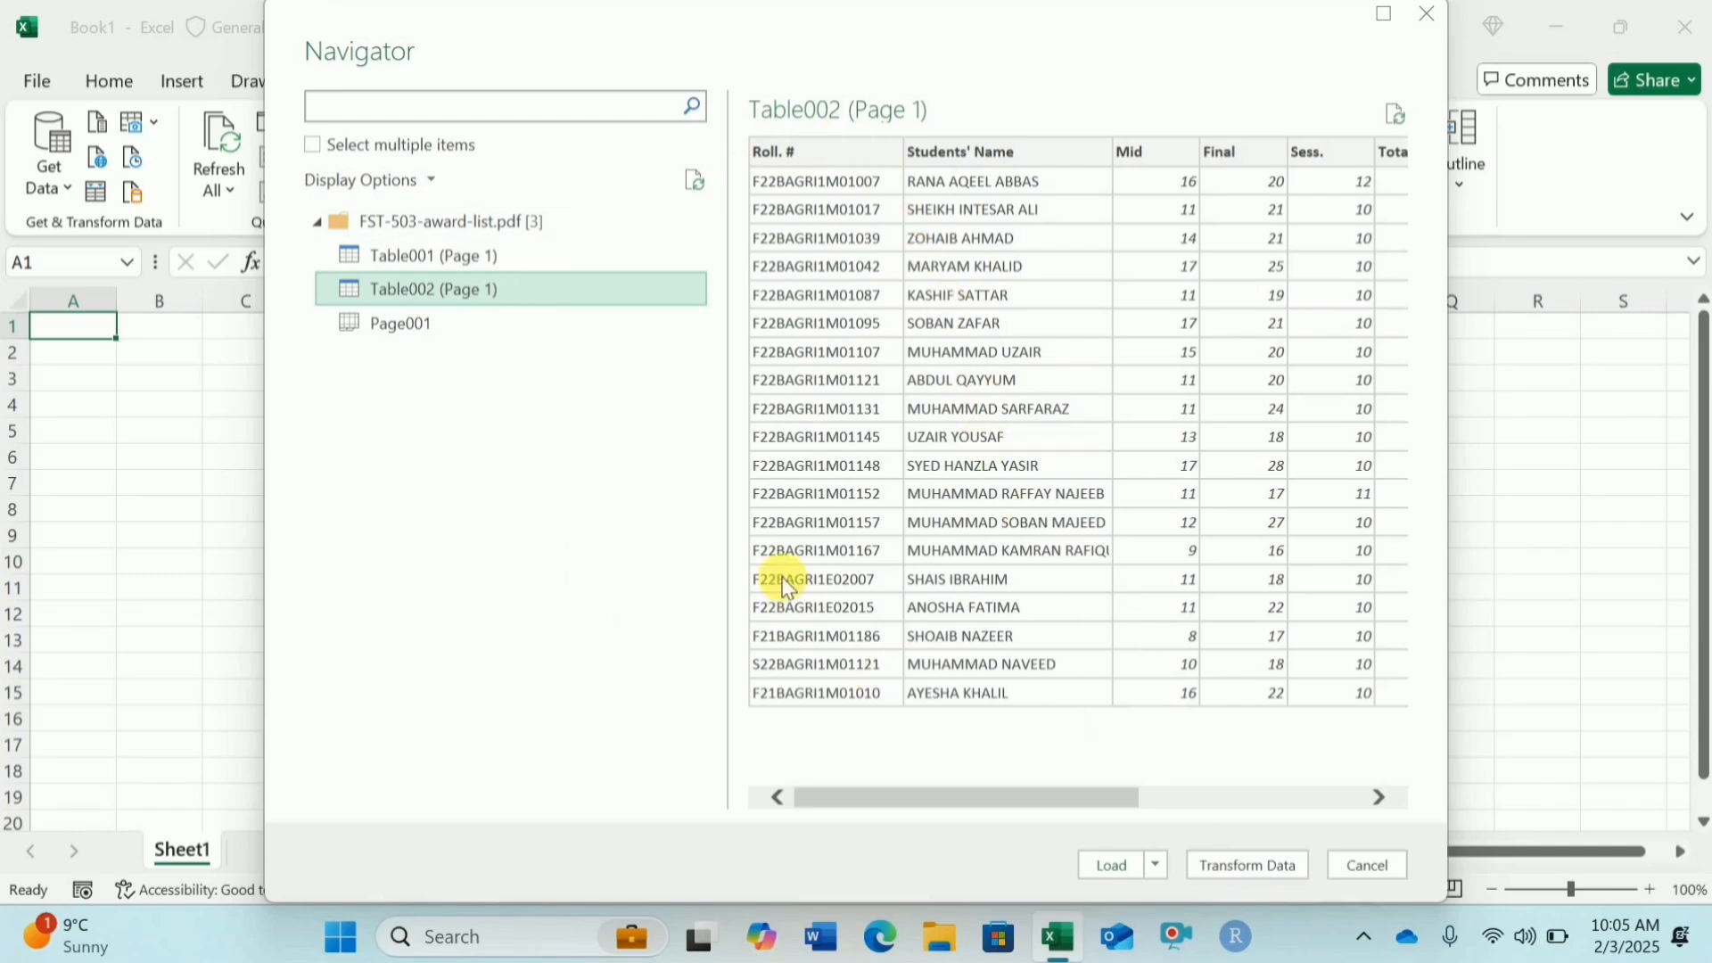
{"action": "left_click", "coordinate": [1117, 861]}
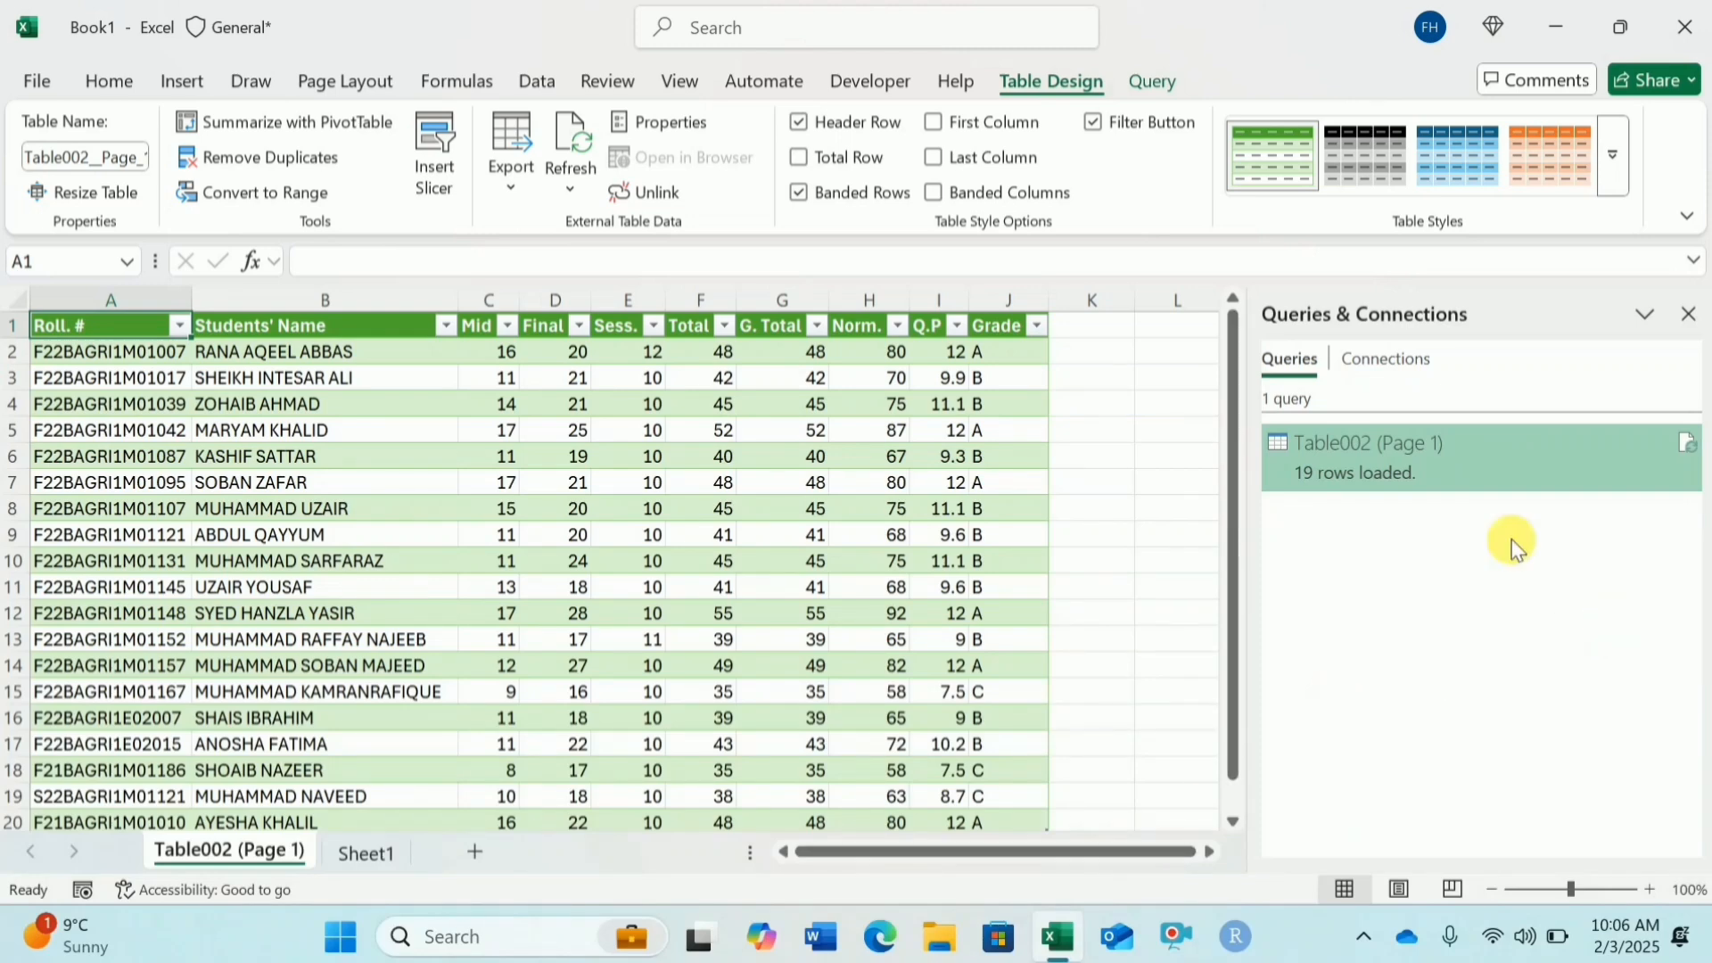
Step: Apply a light blue table style to the loaded table
{"action": "left_click", "coordinate": [1615, 179]}
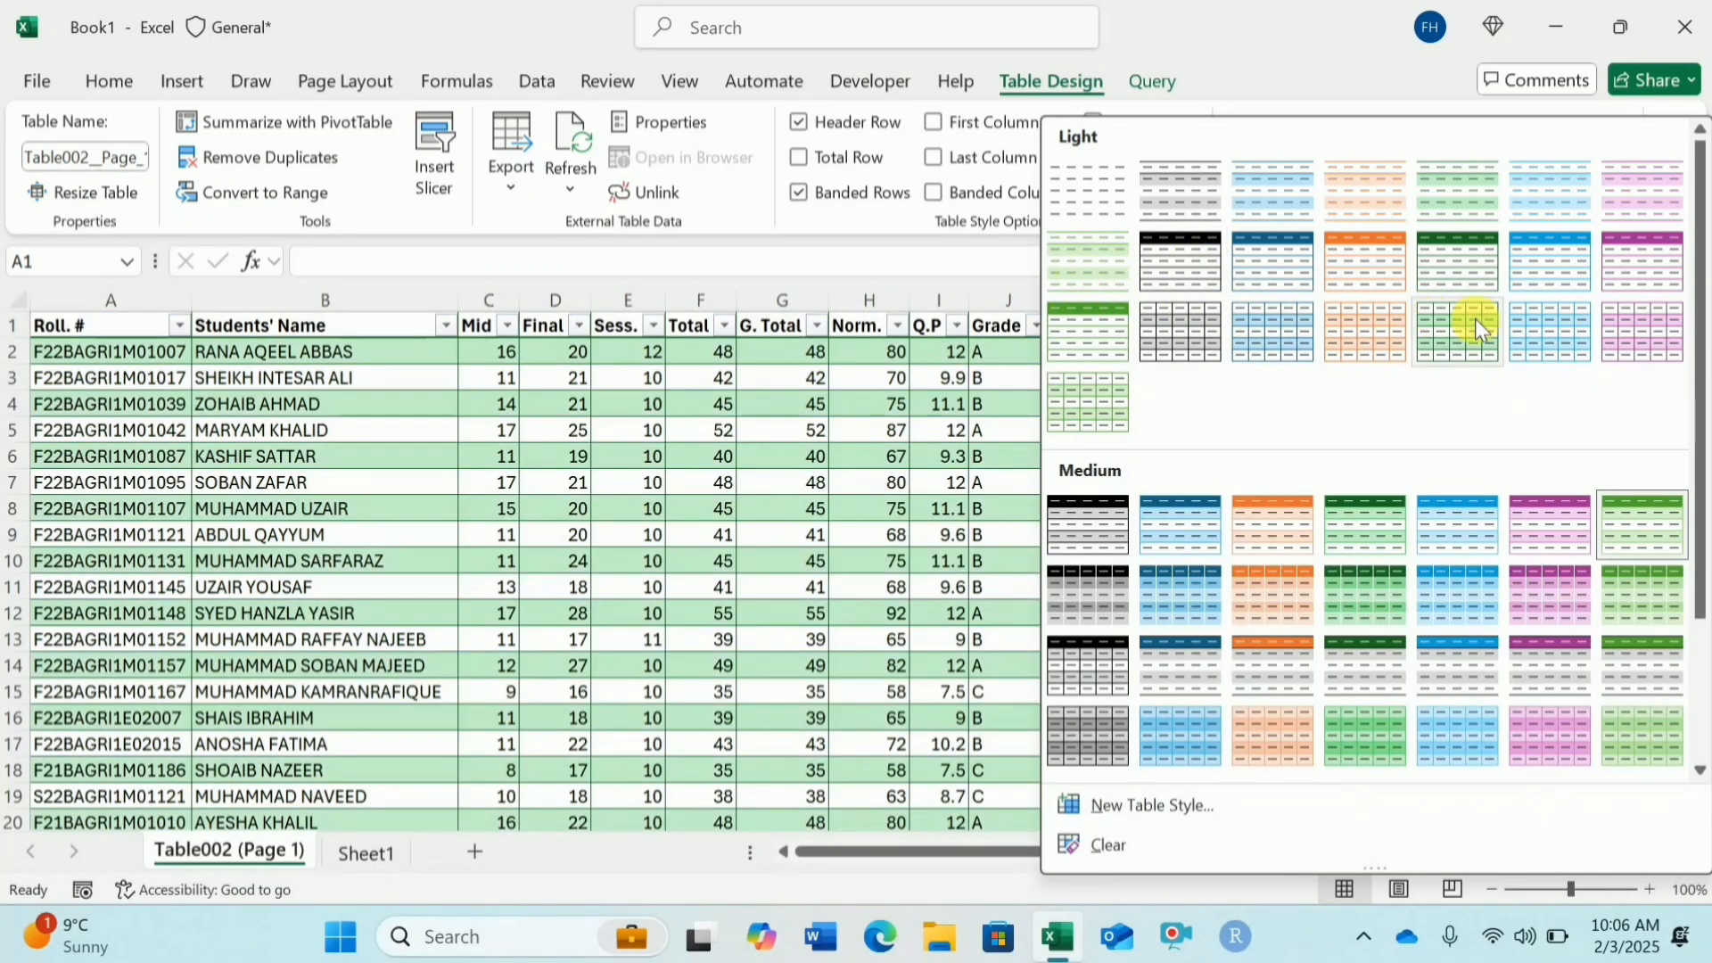
{"action": "left_click", "coordinate": [1582, 318]}
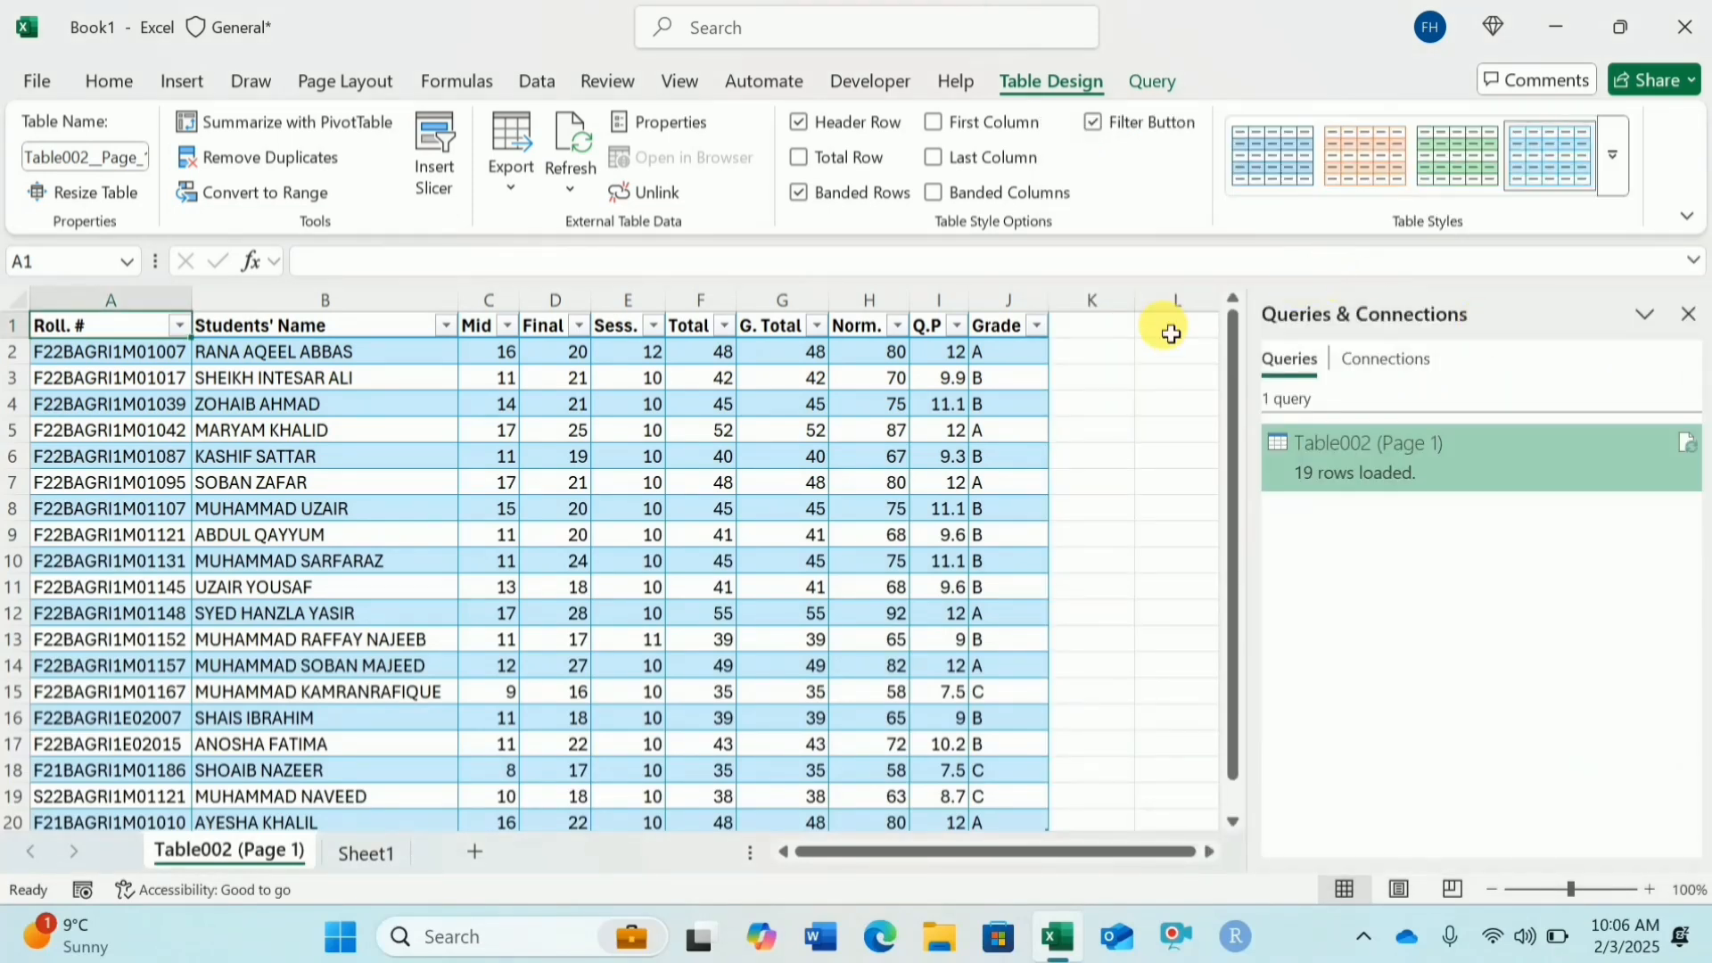
Step: Filter the Grade column to show only students with grade A
{"action": "left_click", "coordinate": [1036, 327]}
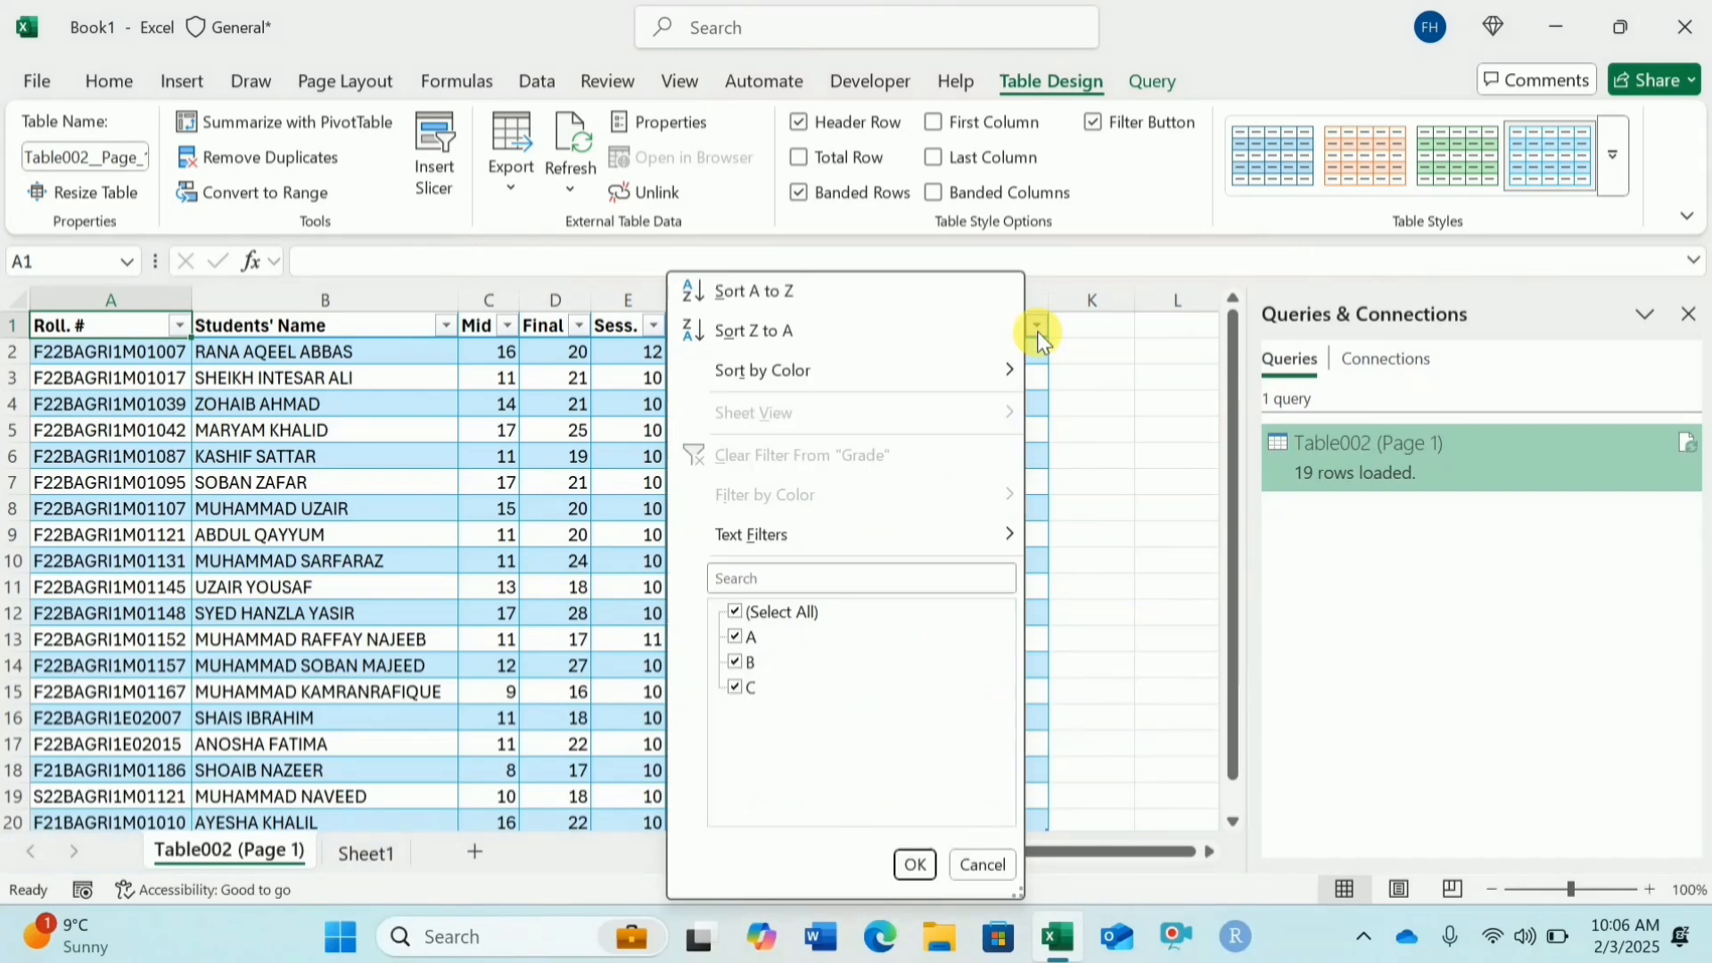
{"action": "left_click", "coordinate": [740, 661]}
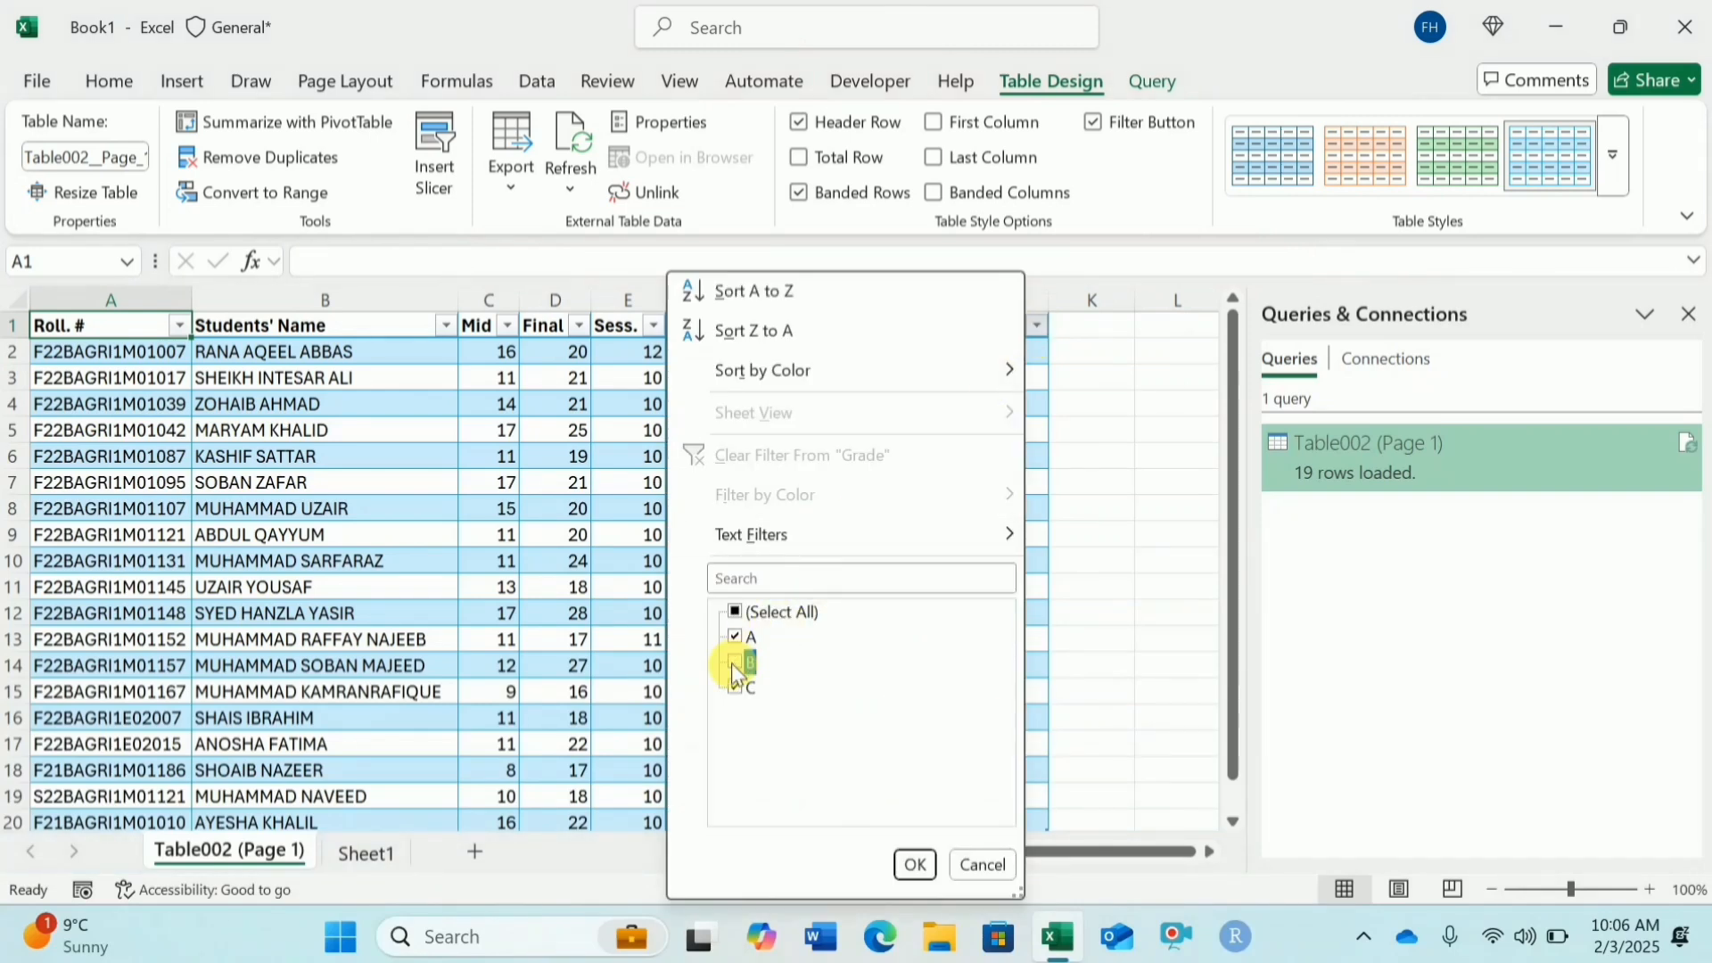
{"action": "left_click", "coordinate": [734, 686]}
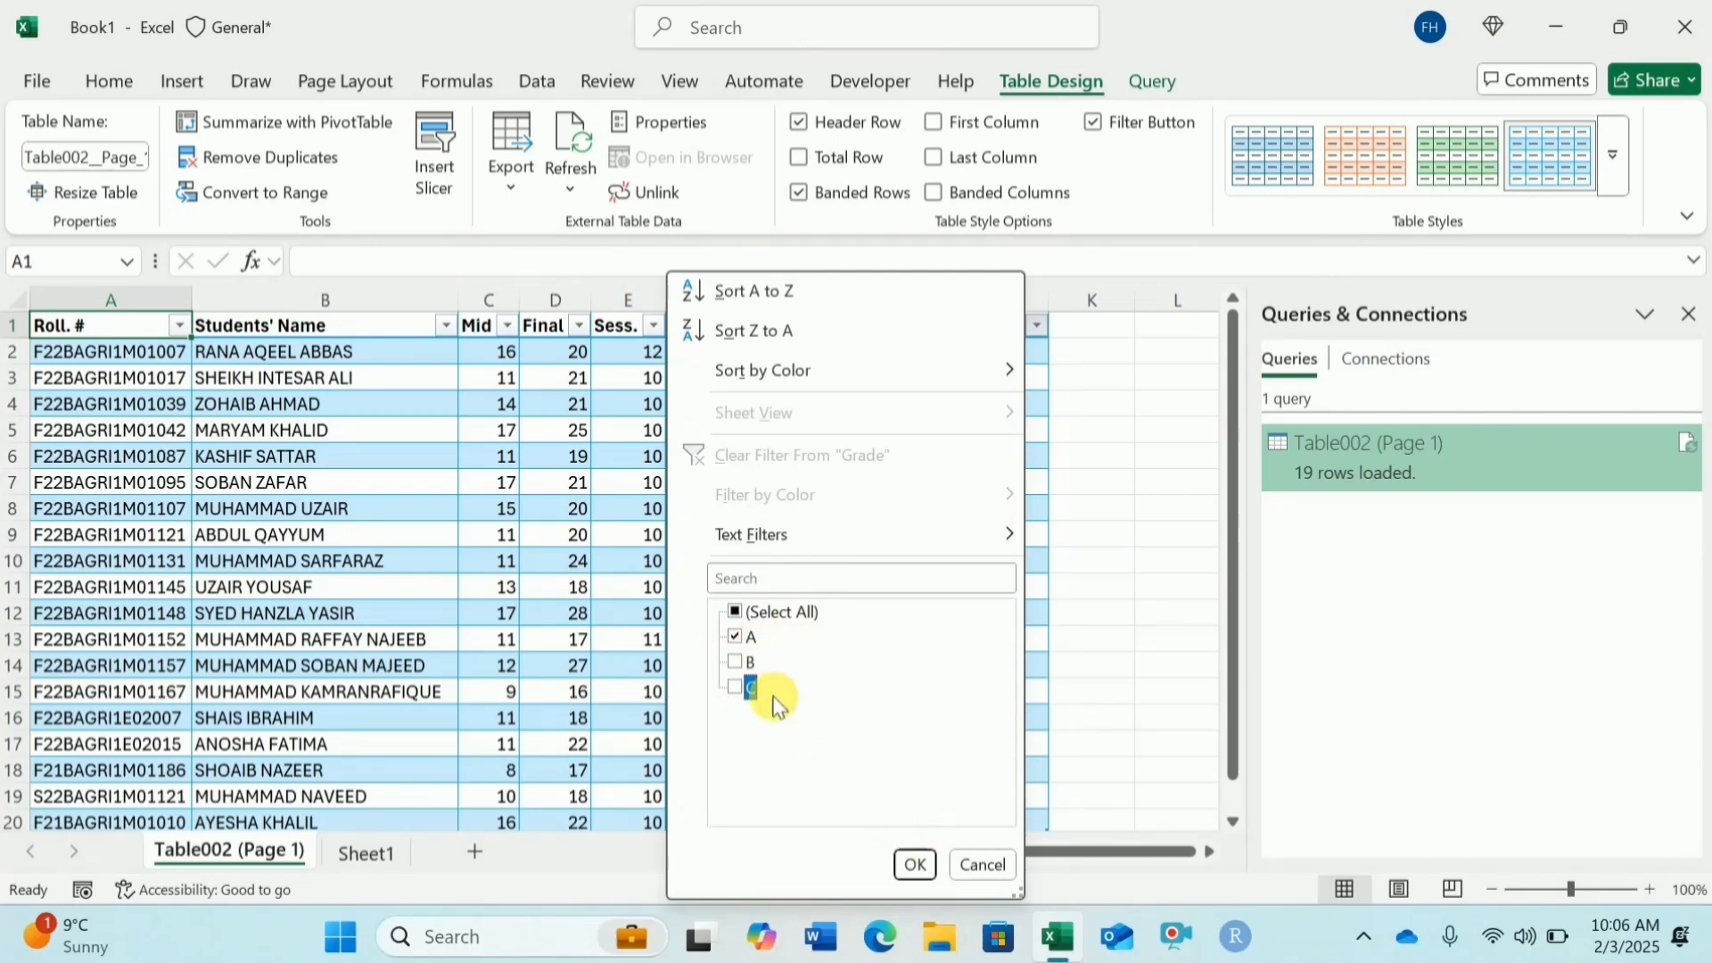
{"action": "left_click", "coordinate": [914, 864]}
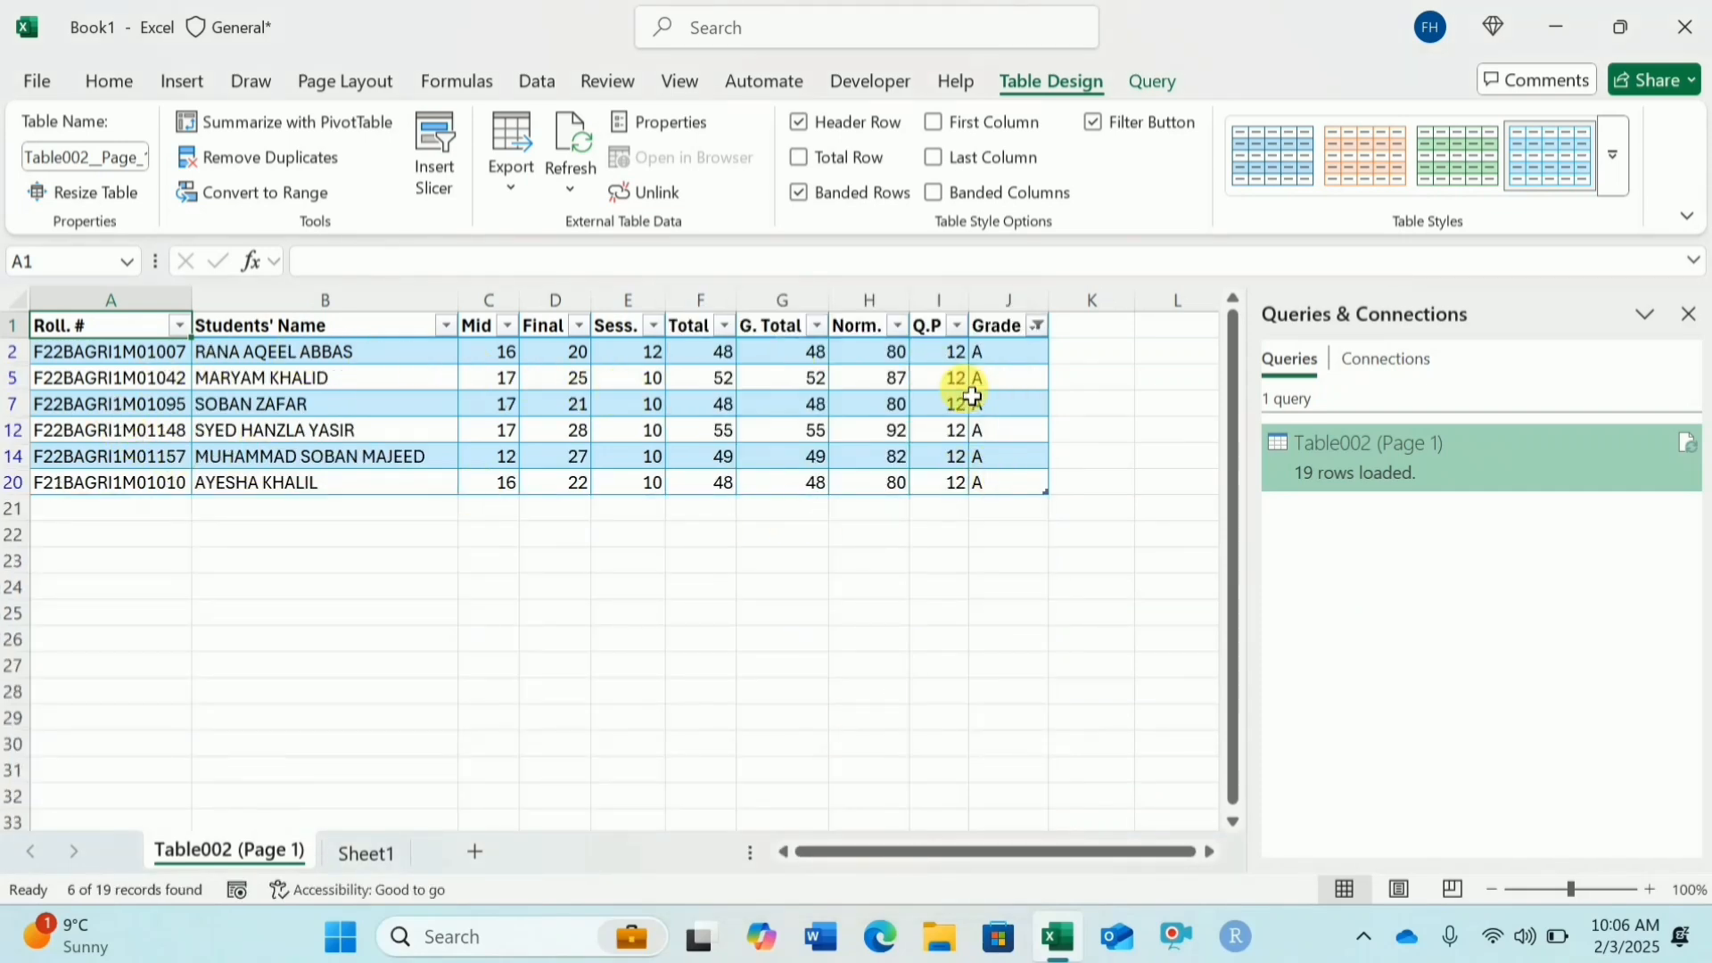
Step: Clear the filter from the Grade column
{"action": "left_click", "coordinate": [1038, 325]}
{"action": "left_click", "coordinate": [1006, 452]}
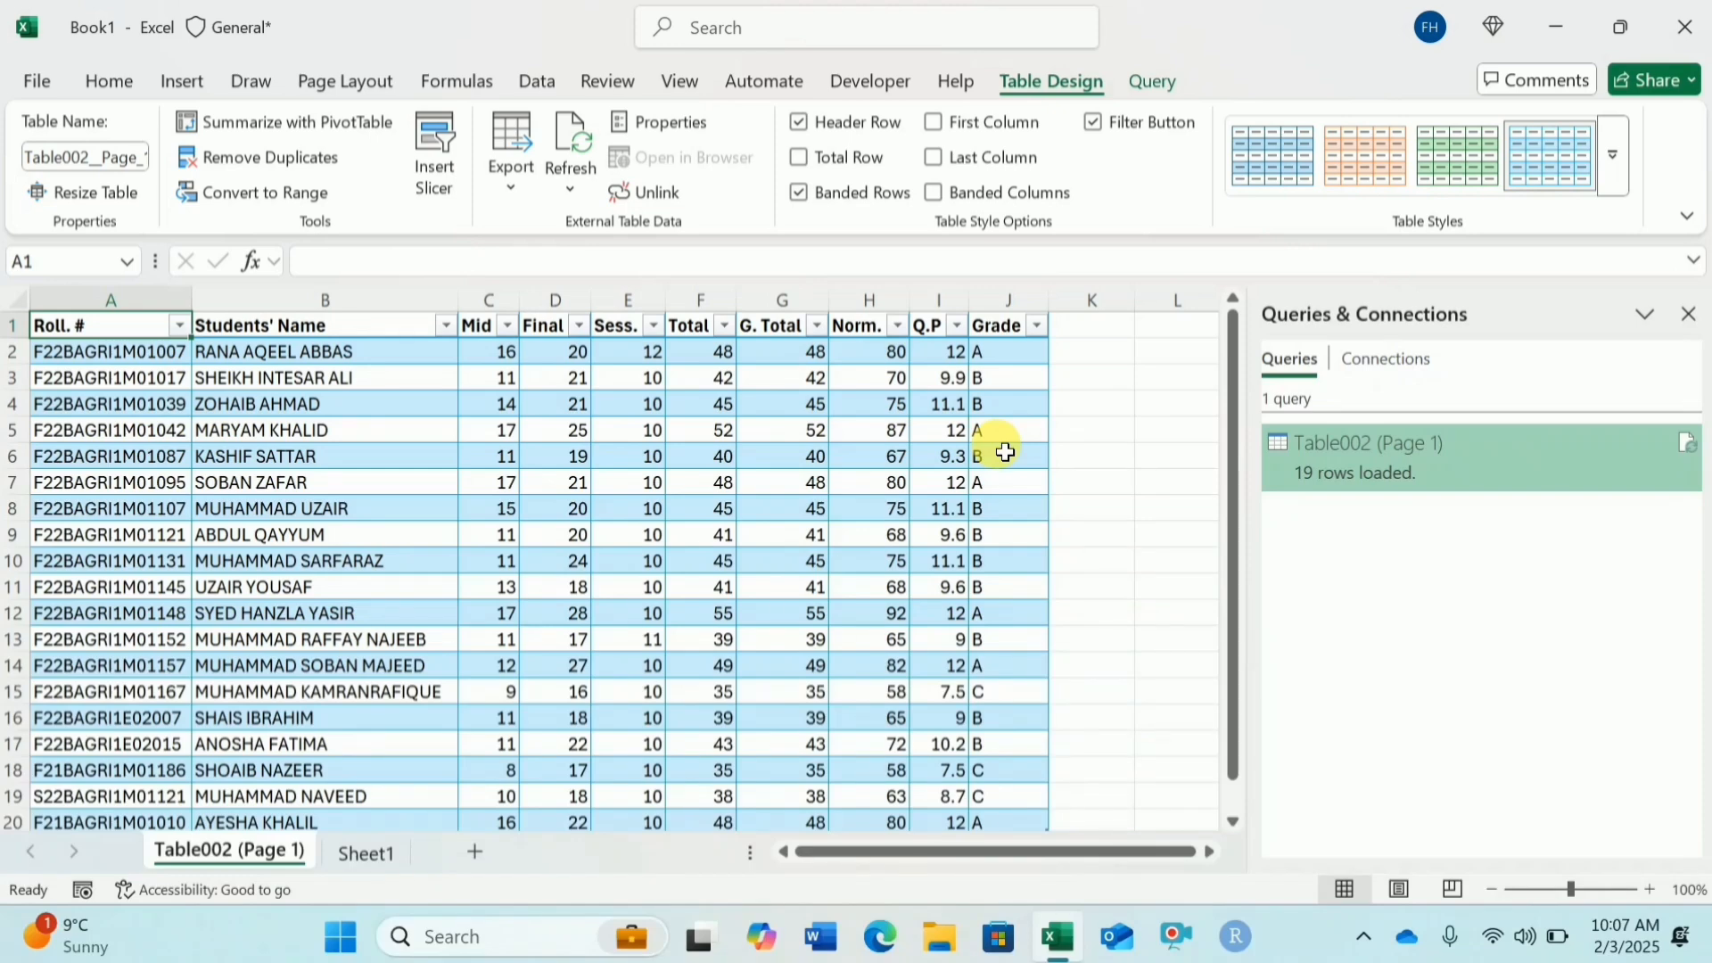
Step: Open the table's query for editing in the Power Query Editor
{"action": "left_click", "coordinate": [1154, 85]}
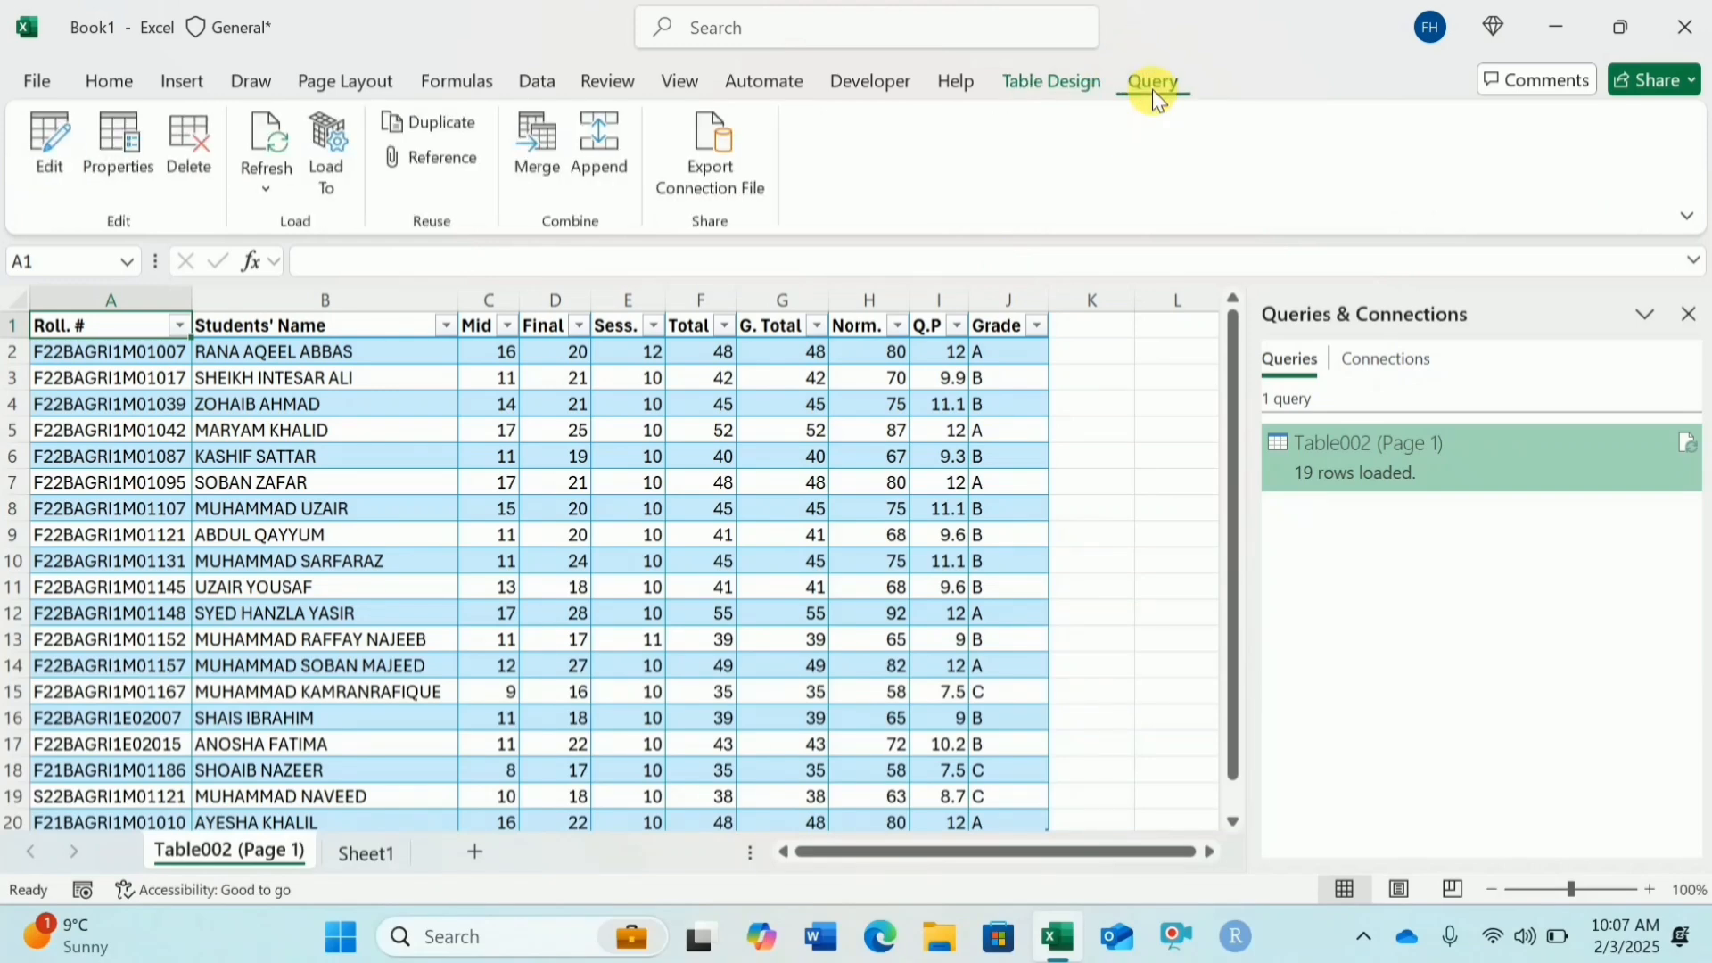
{"action": "left_click", "coordinate": [52, 154]}
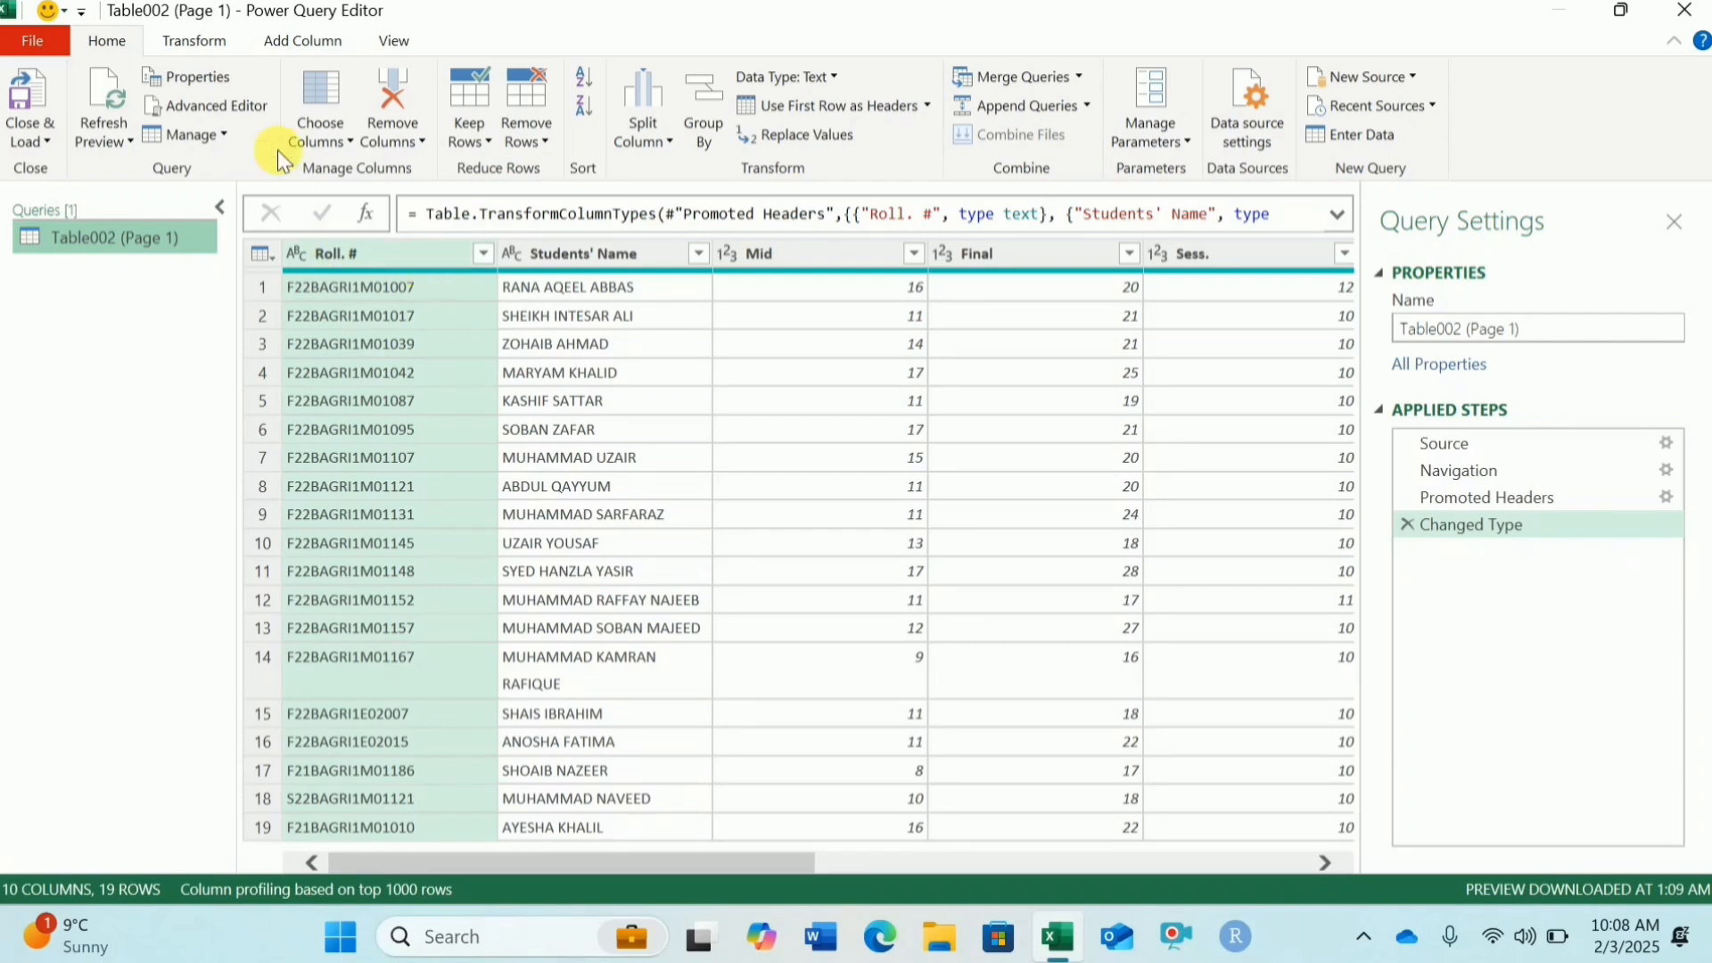
Step: Choose columns to keep only Roll. #, Students' Name and Grade
{"action": "left_click", "coordinate": [350, 143]}
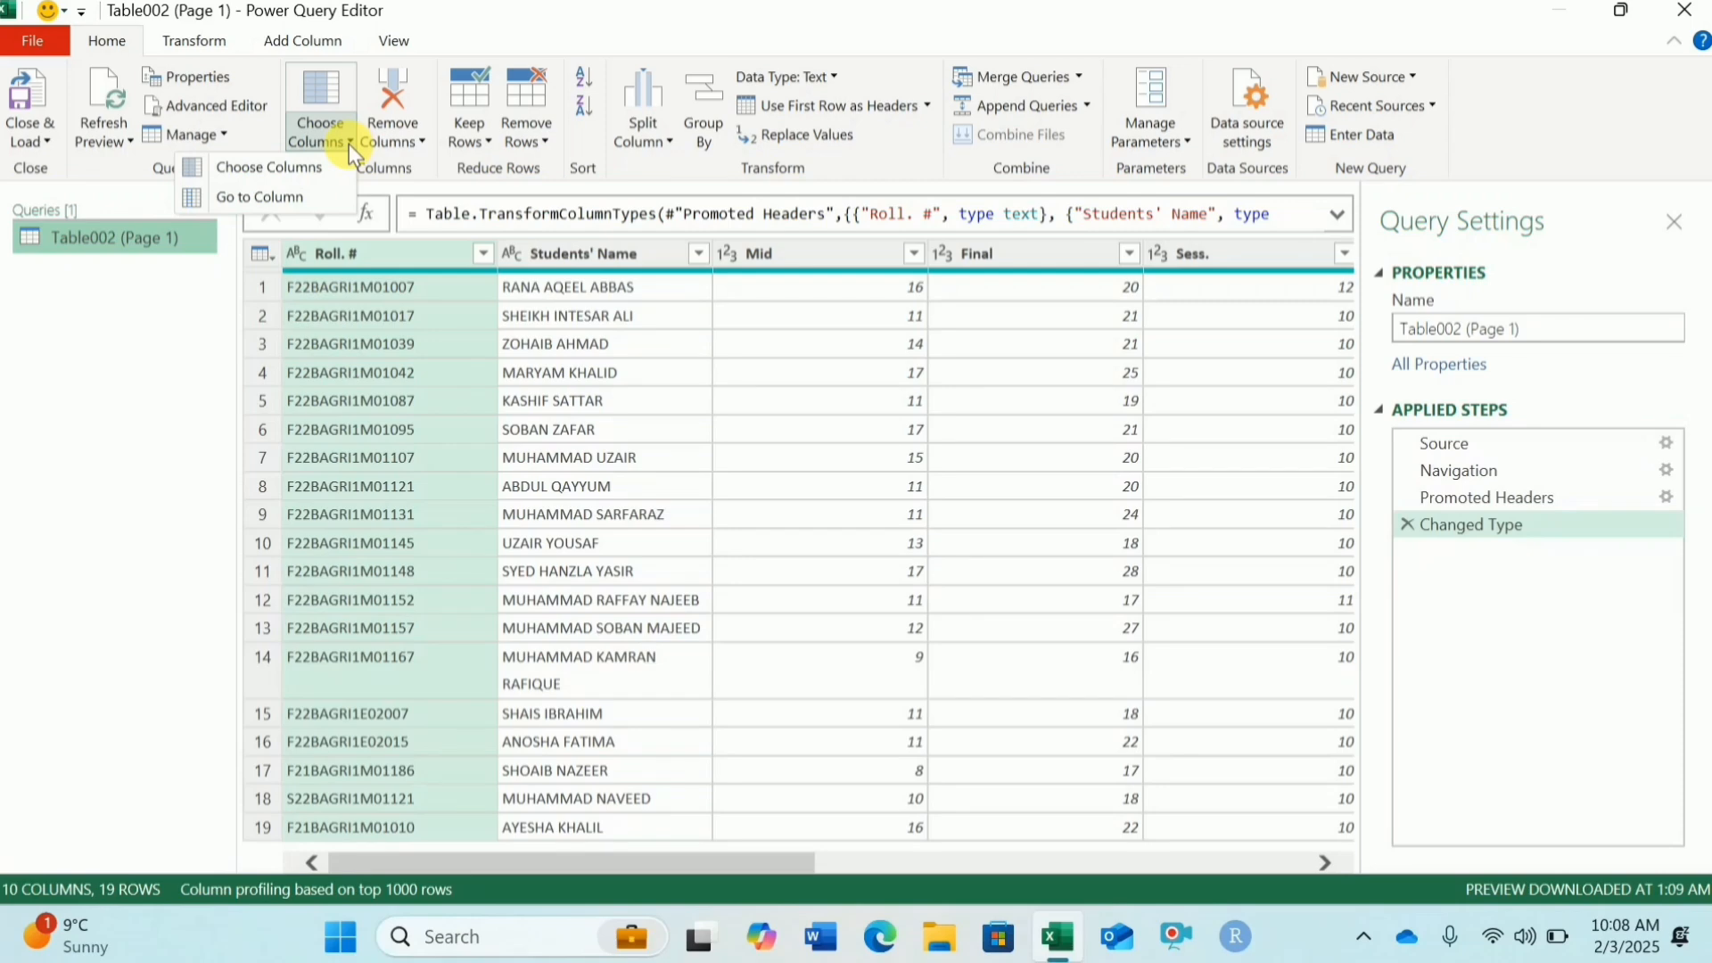
{"action": "left_click", "coordinate": [322, 171]}
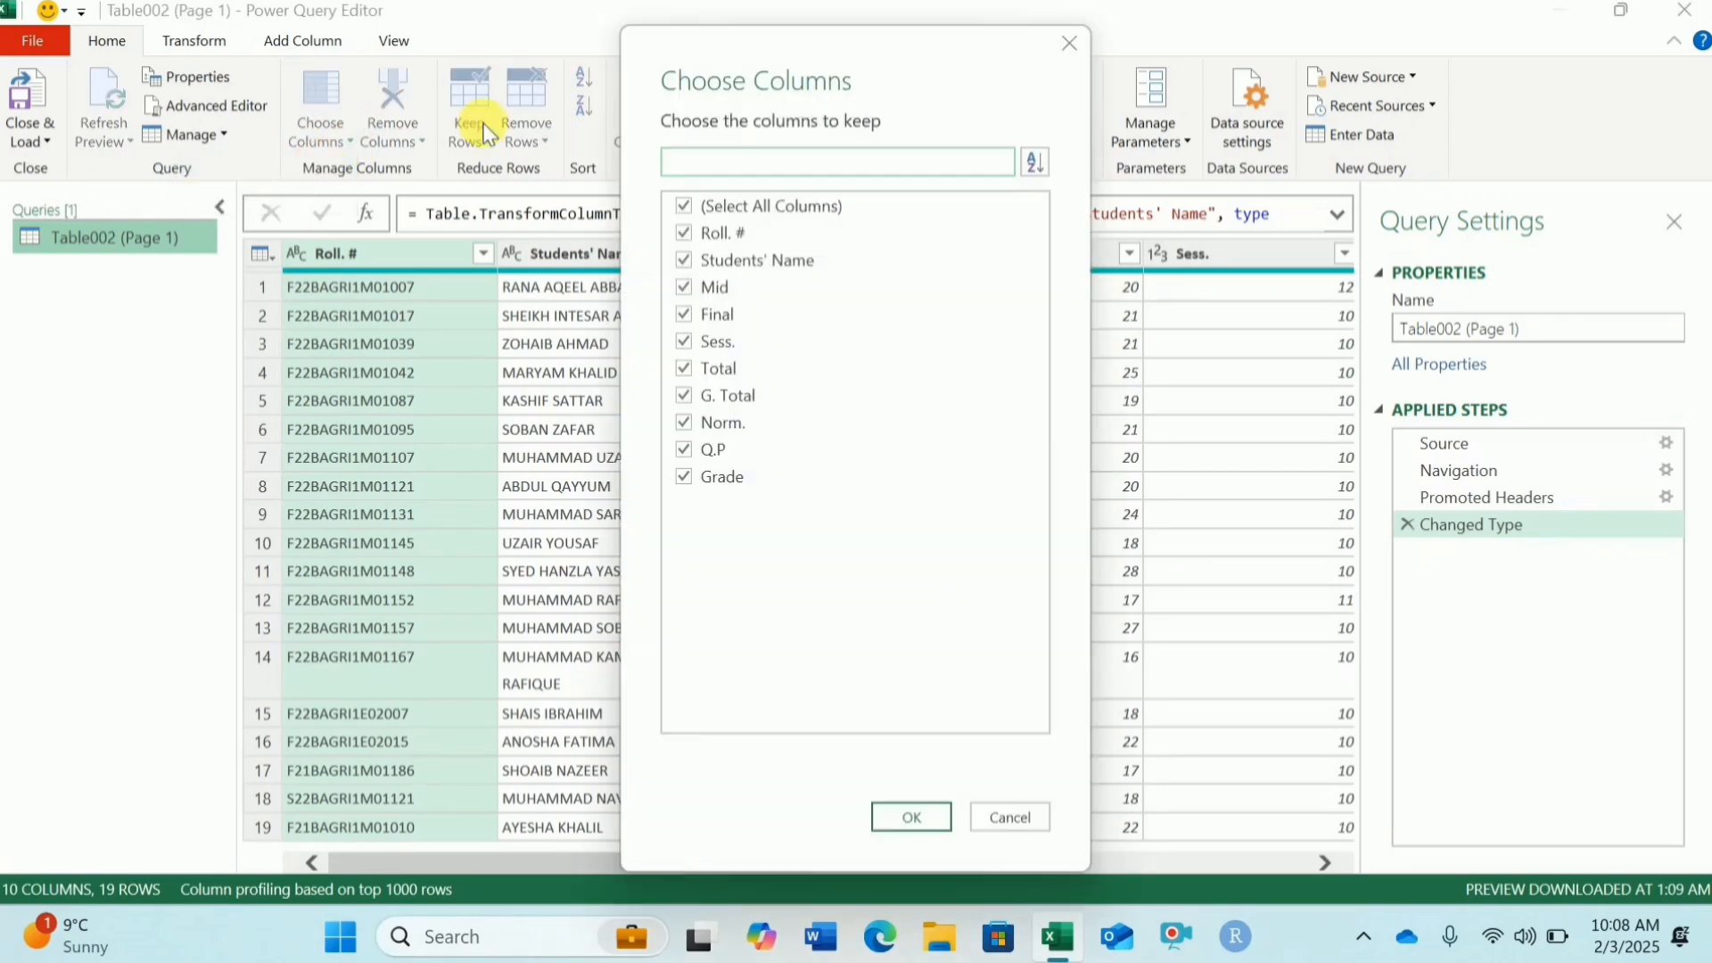
{"action": "left_click", "coordinate": [683, 207]}
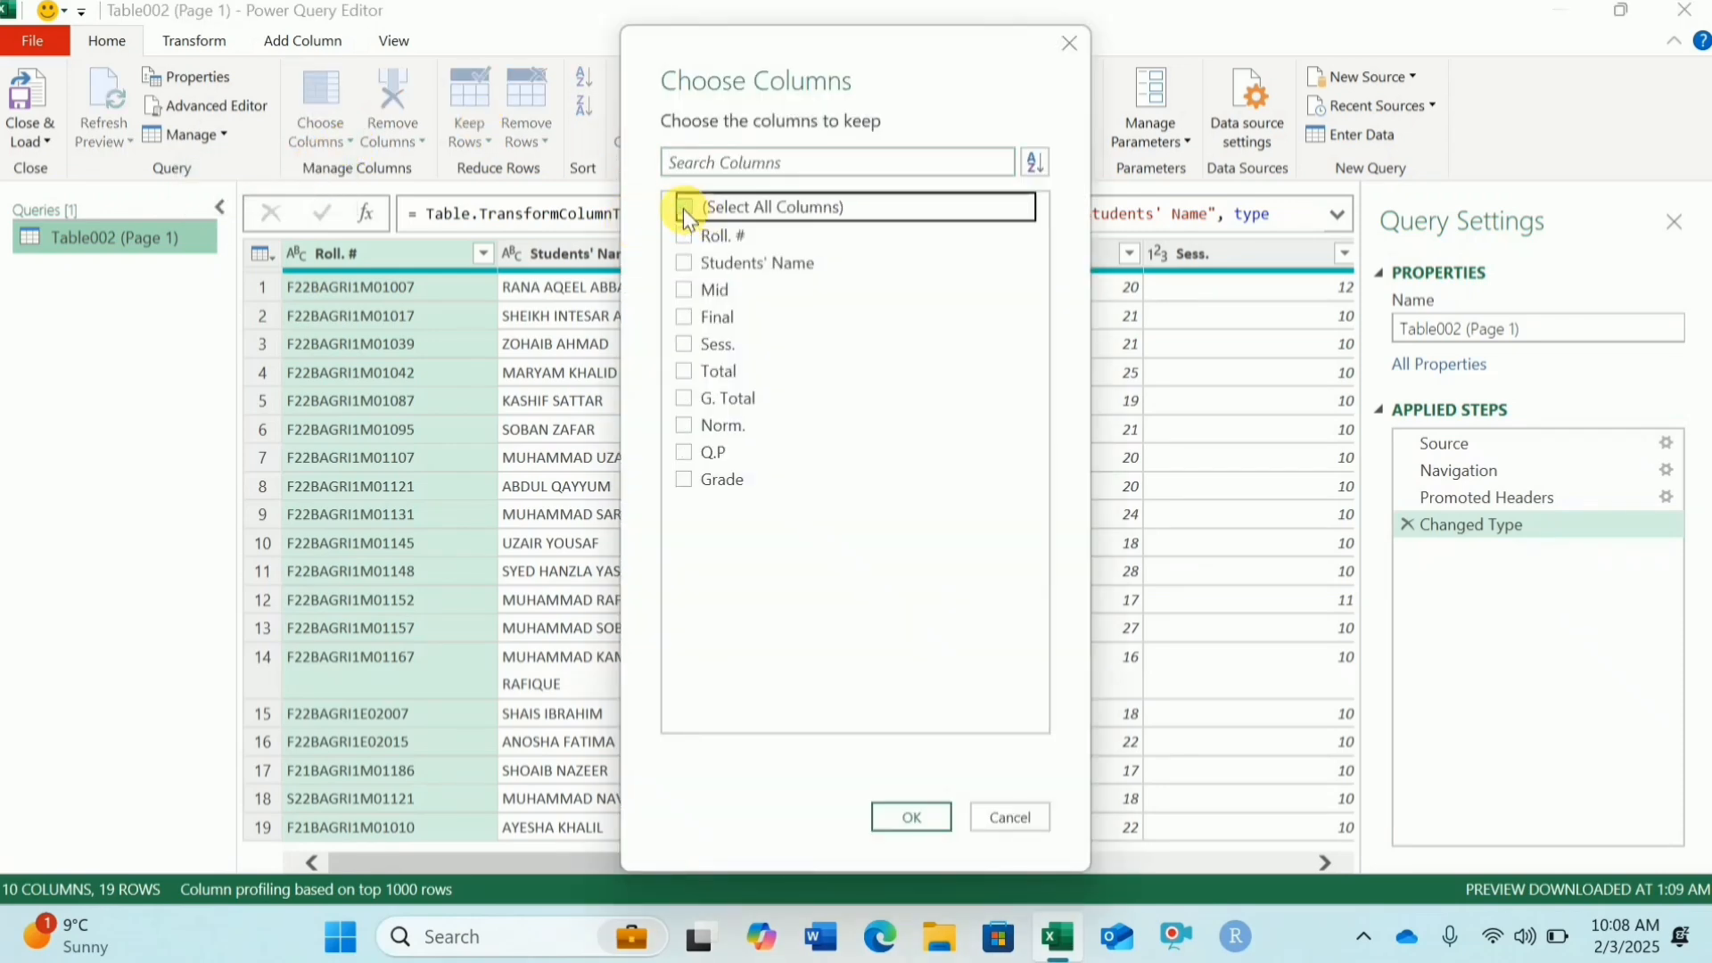
{"action": "left_click", "coordinate": [684, 235]}
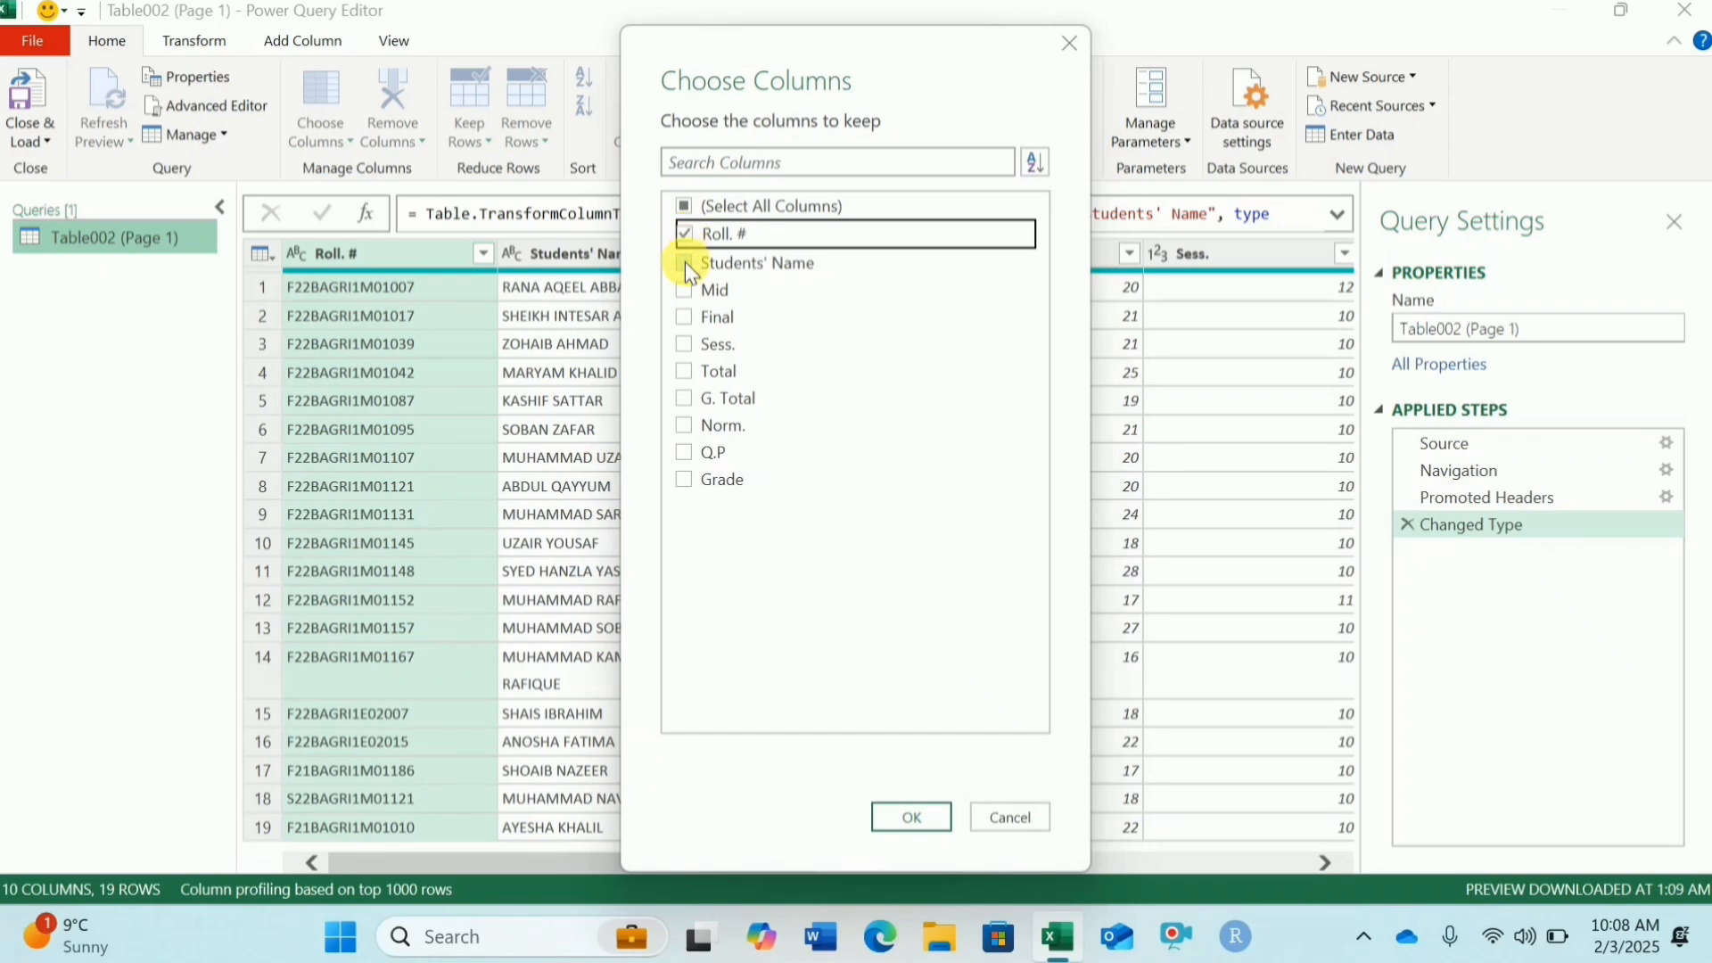
{"action": "left_click", "coordinate": [685, 263]}
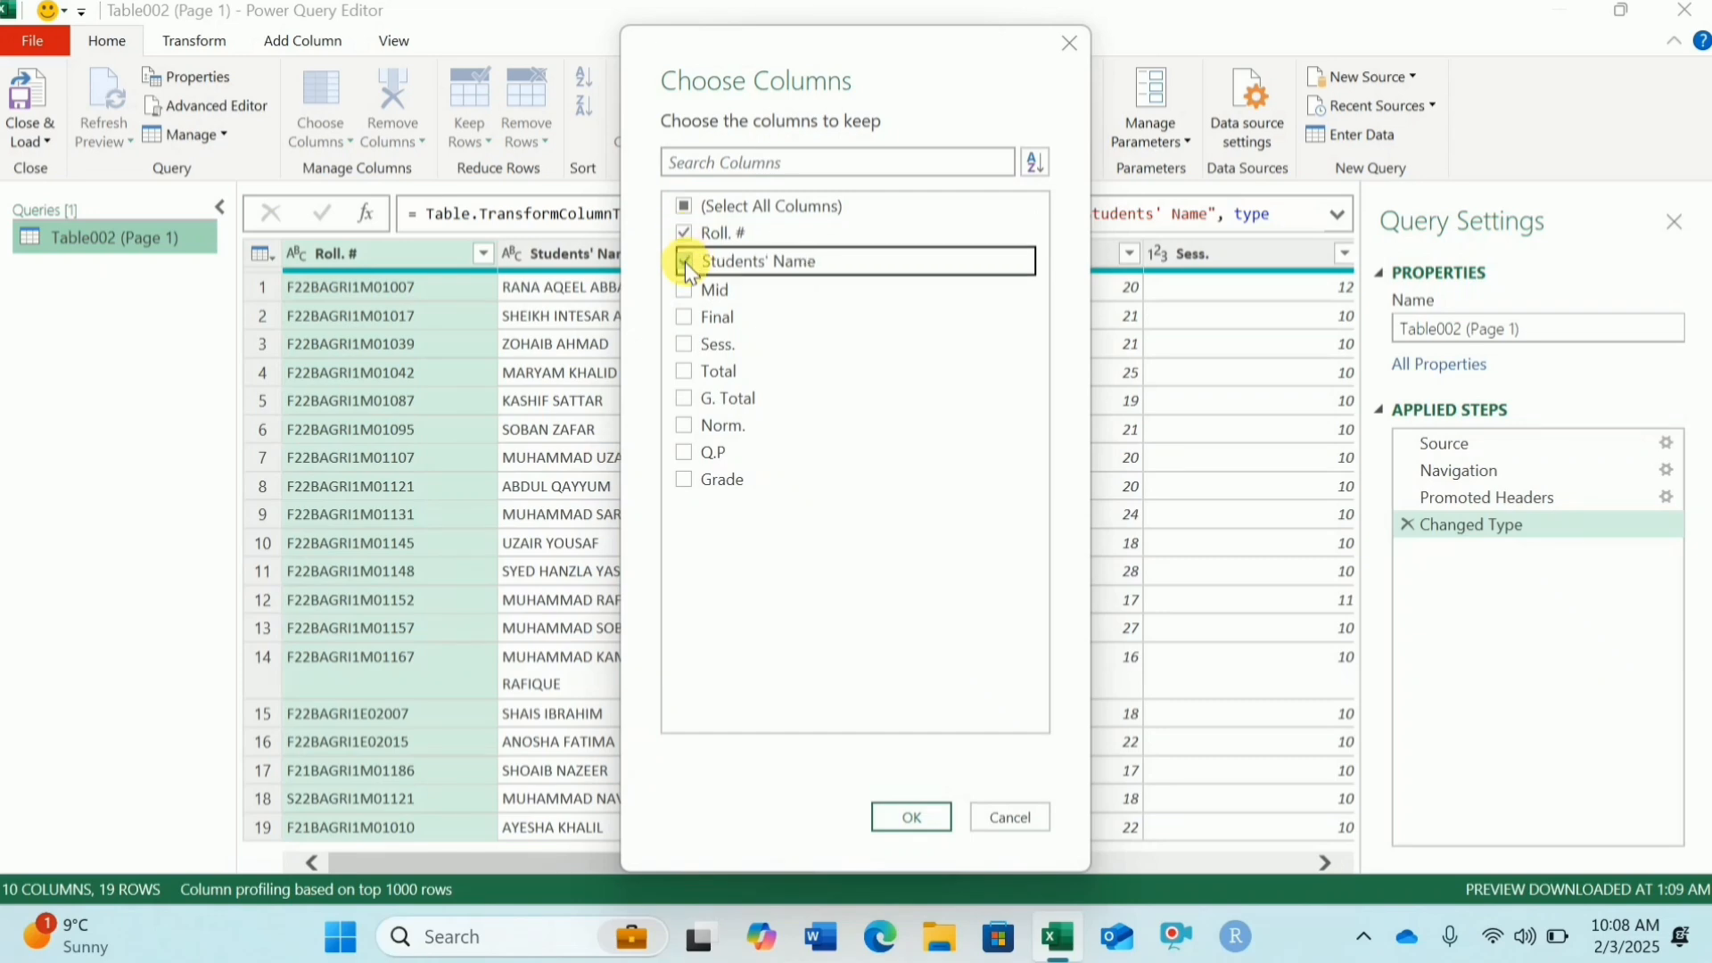
{"action": "left_click", "coordinate": [687, 480]}
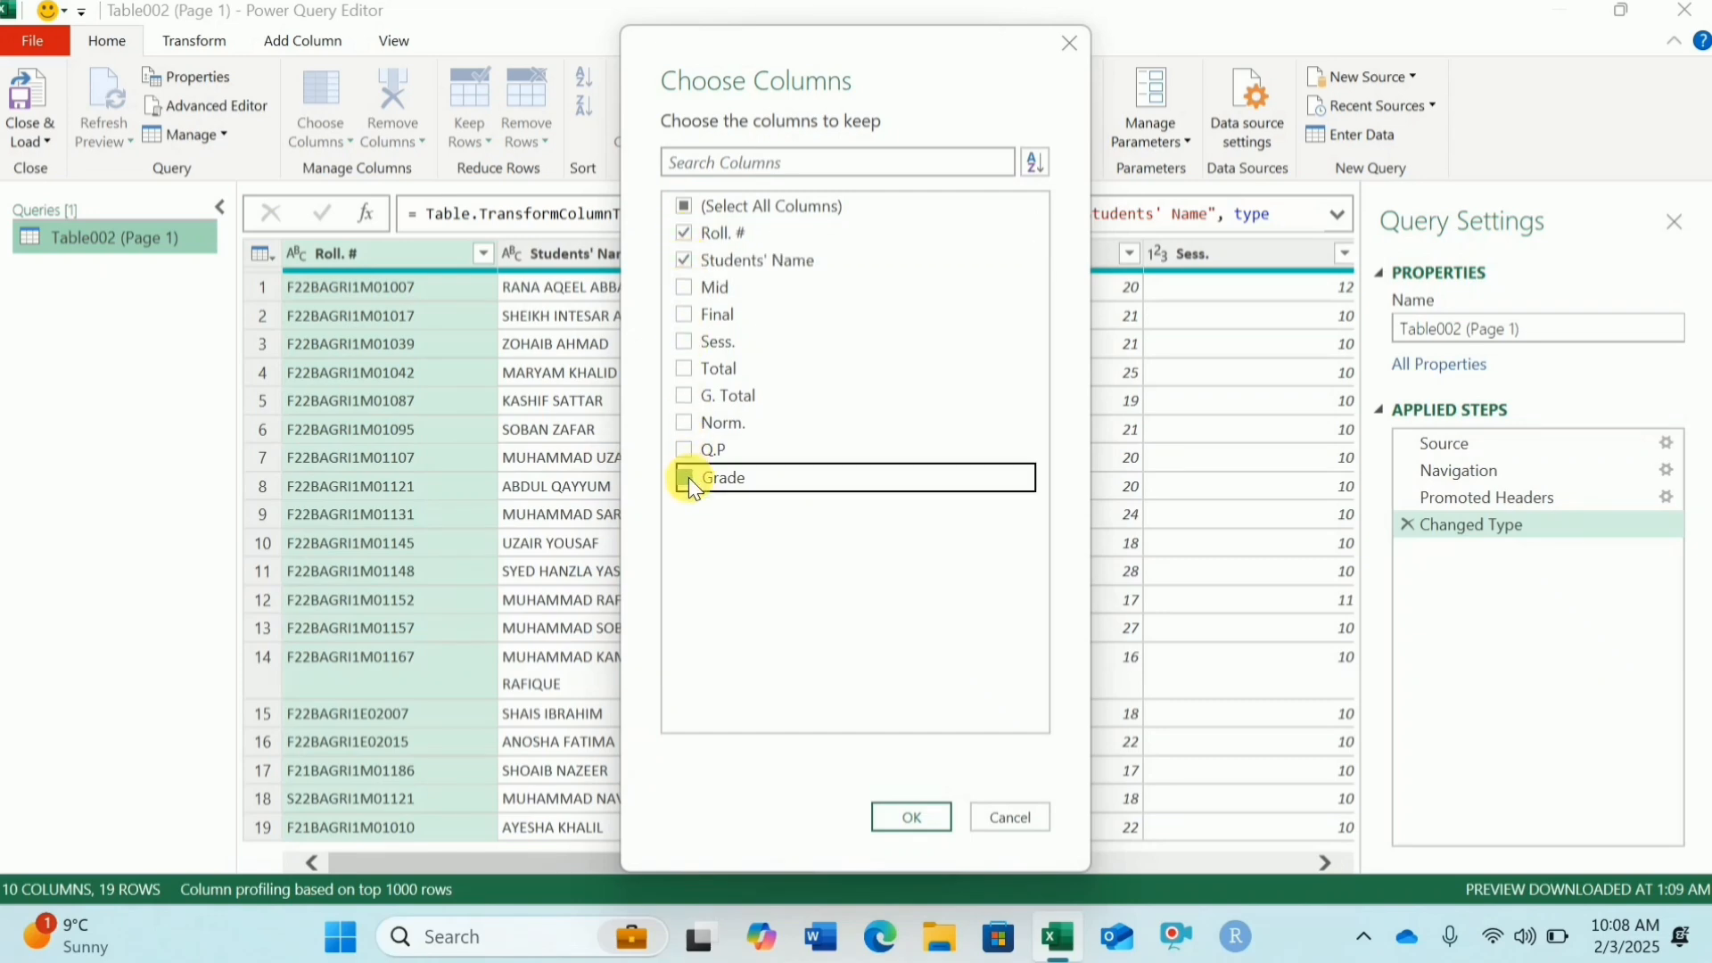
{"action": "left_click", "coordinate": [910, 816]}
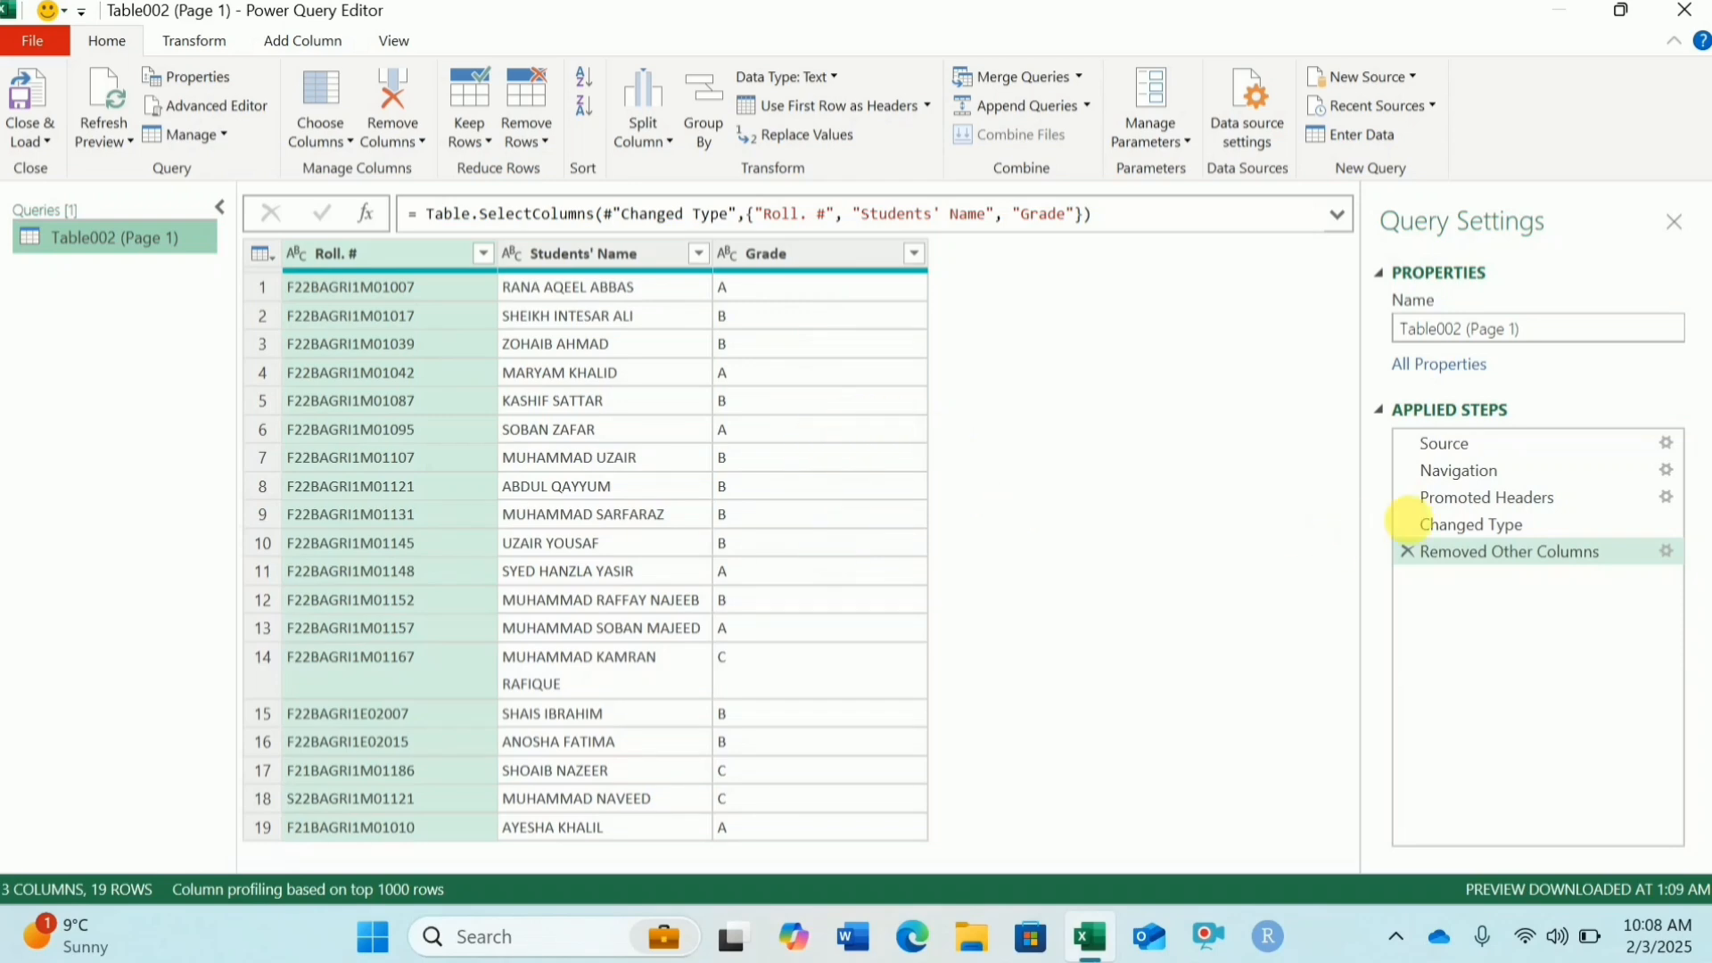
Step: Step through the earlier applied steps, then close and load the query back to the worksheet
{"action": "left_click", "coordinate": [1463, 526]}
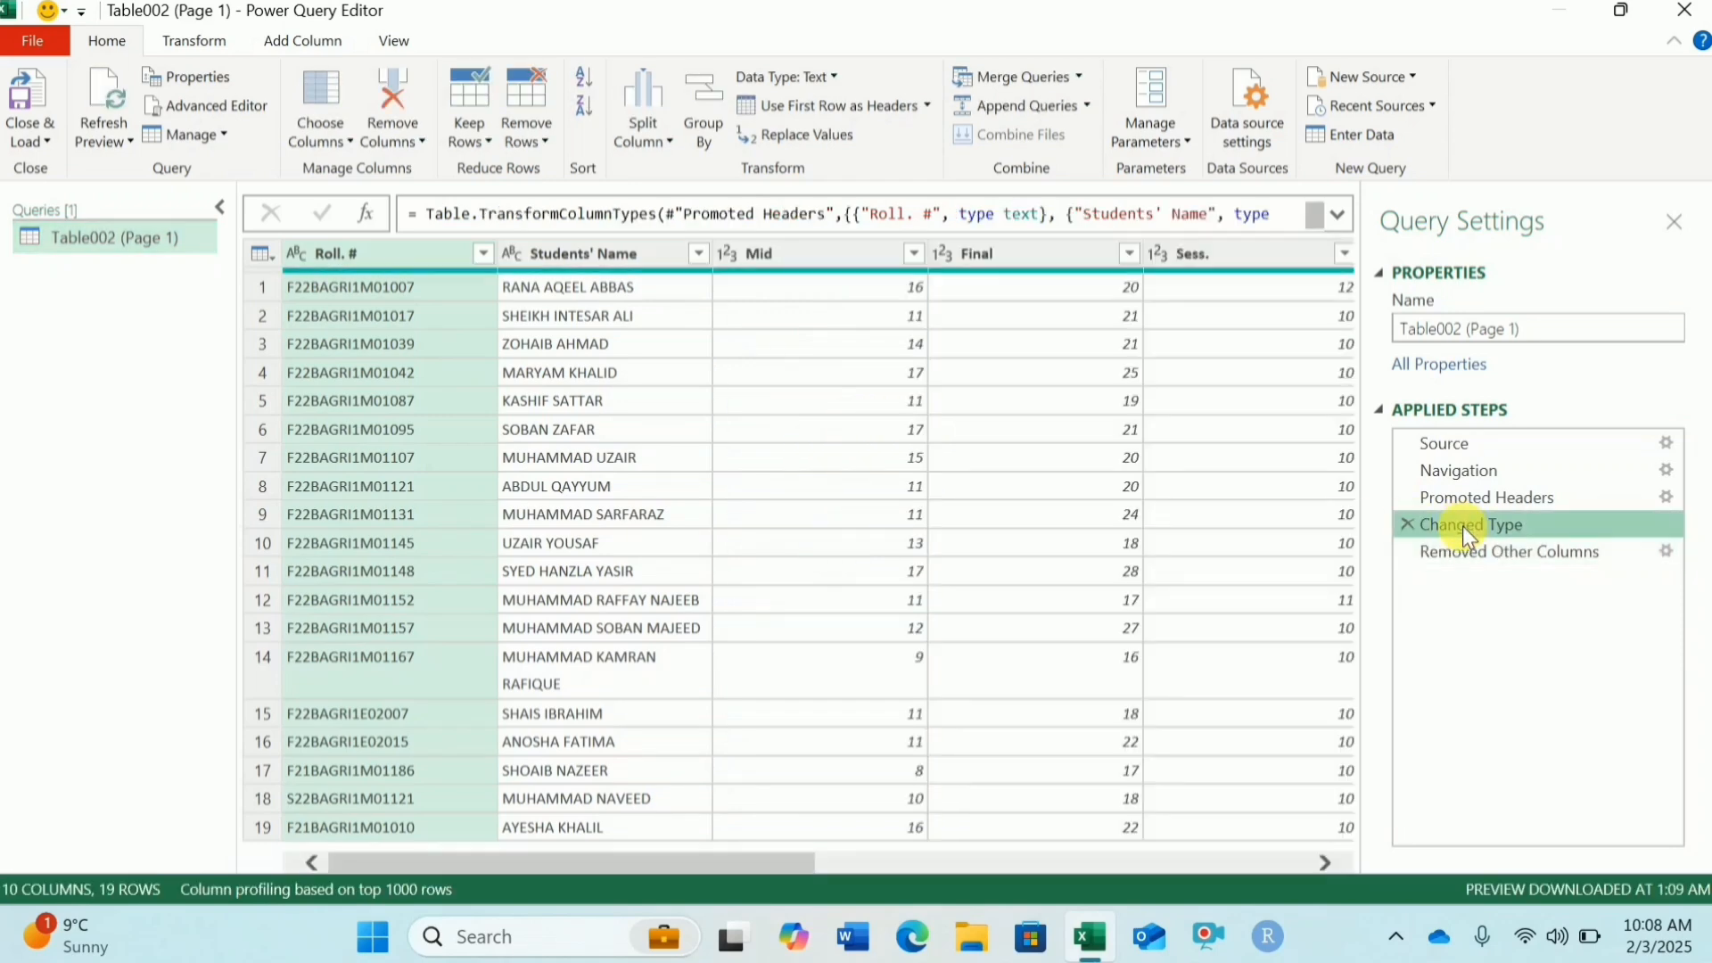
{"action": "left_click", "coordinate": [1468, 499]}
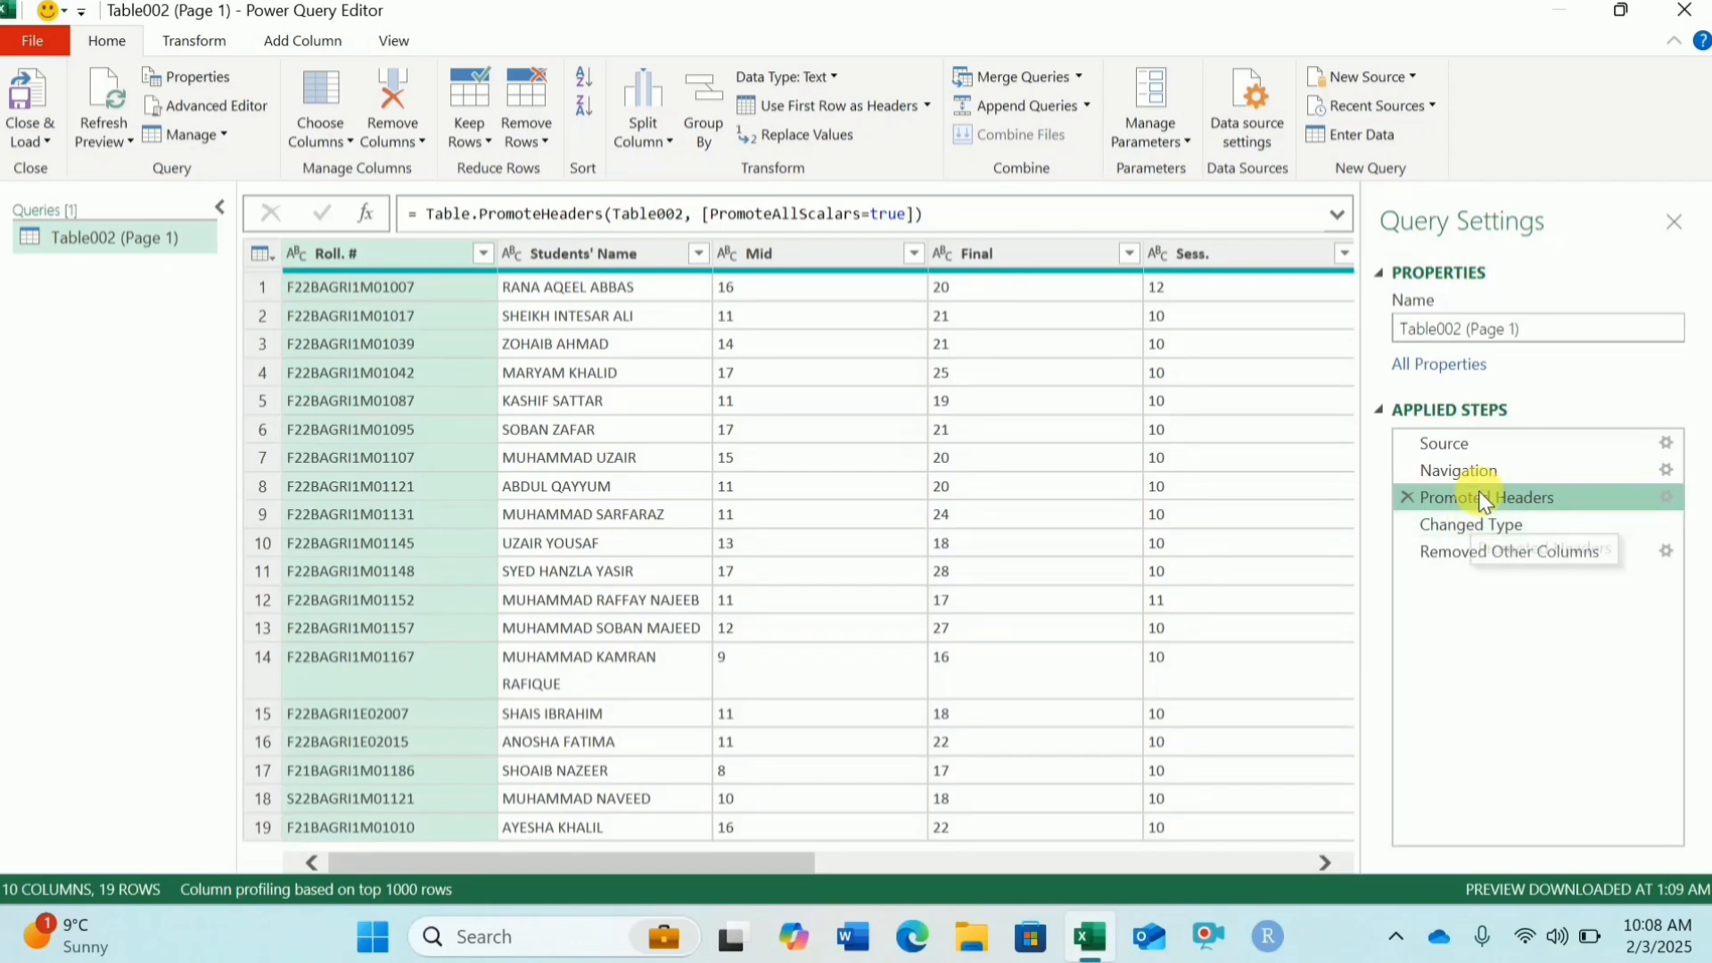
{"action": "left_click", "coordinate": [1458, 551]}
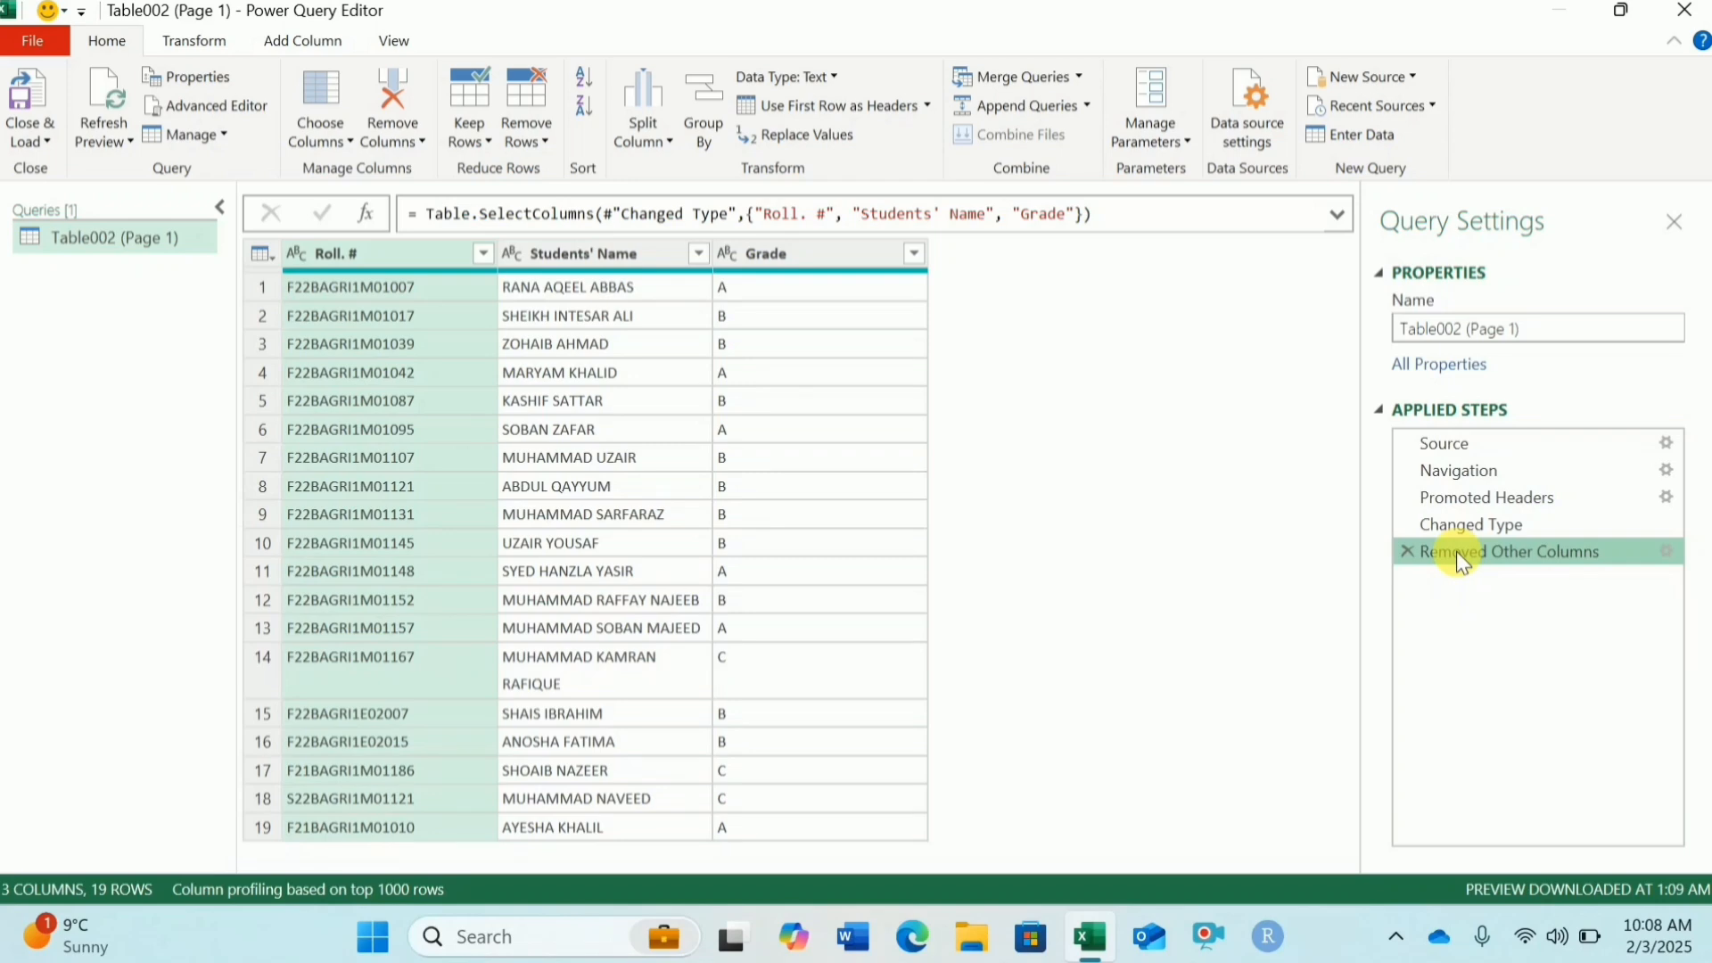
{"action": "left_click", "coordinate": [50, 107]}
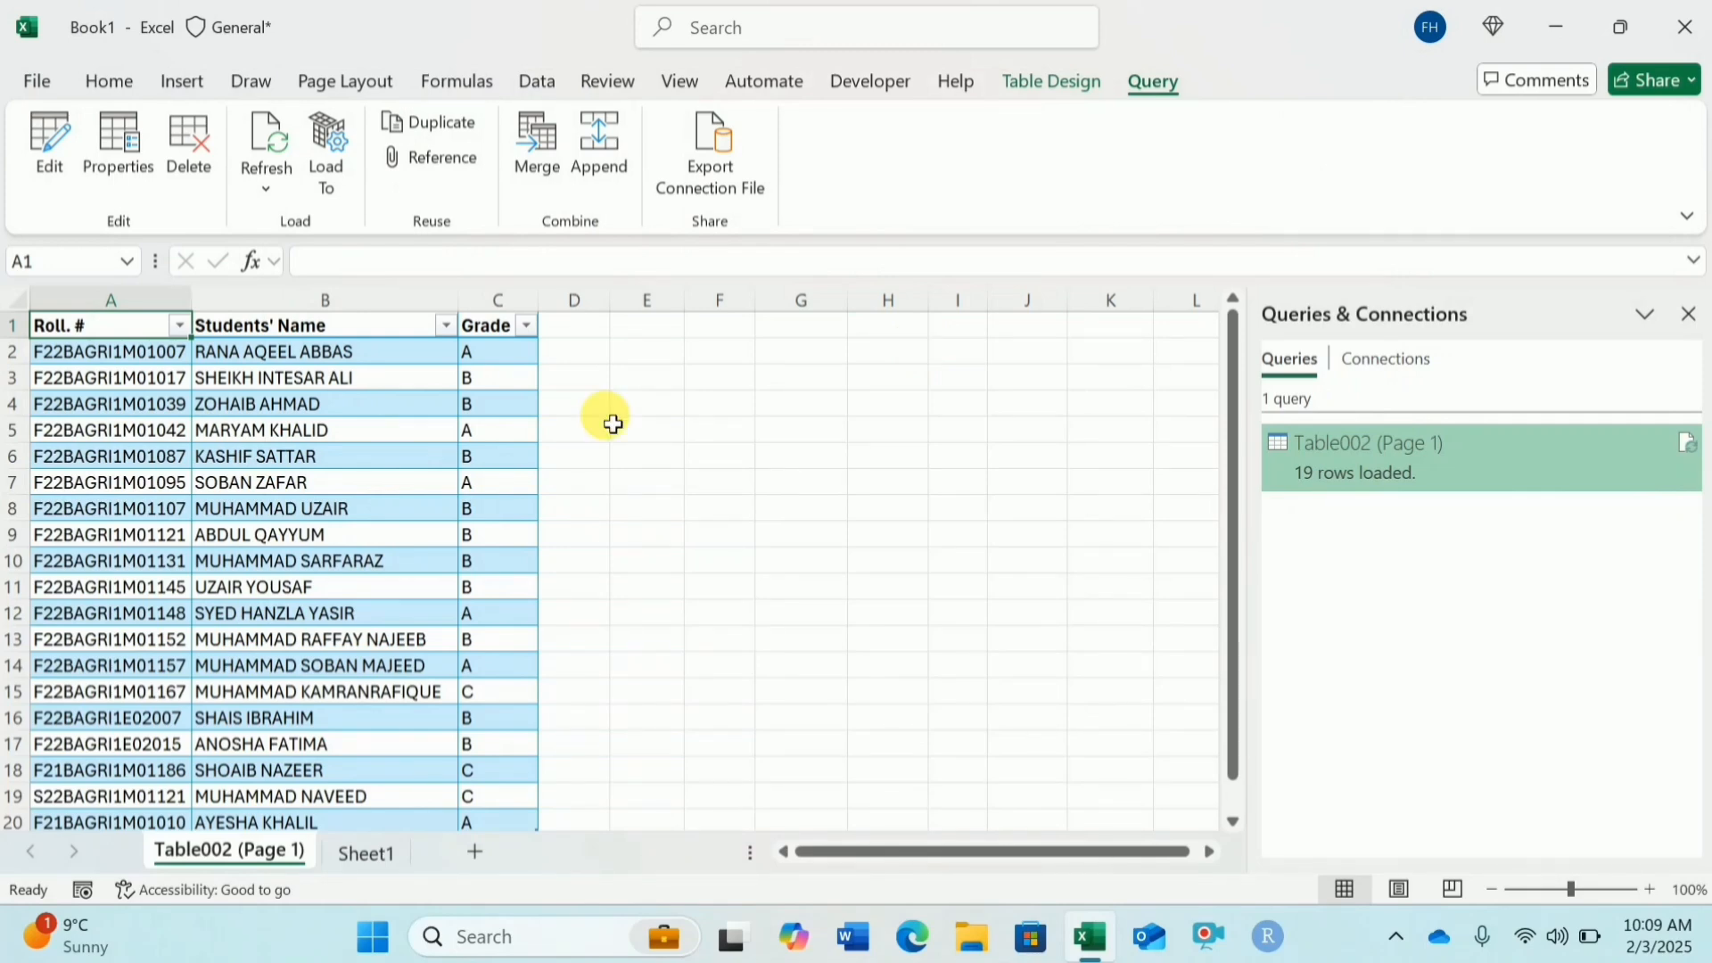
Step: Insert the recommended Clustered Column chart showing count of Roll. # by Grade
{"action": "left_click", "coordinate": [186, 83]}
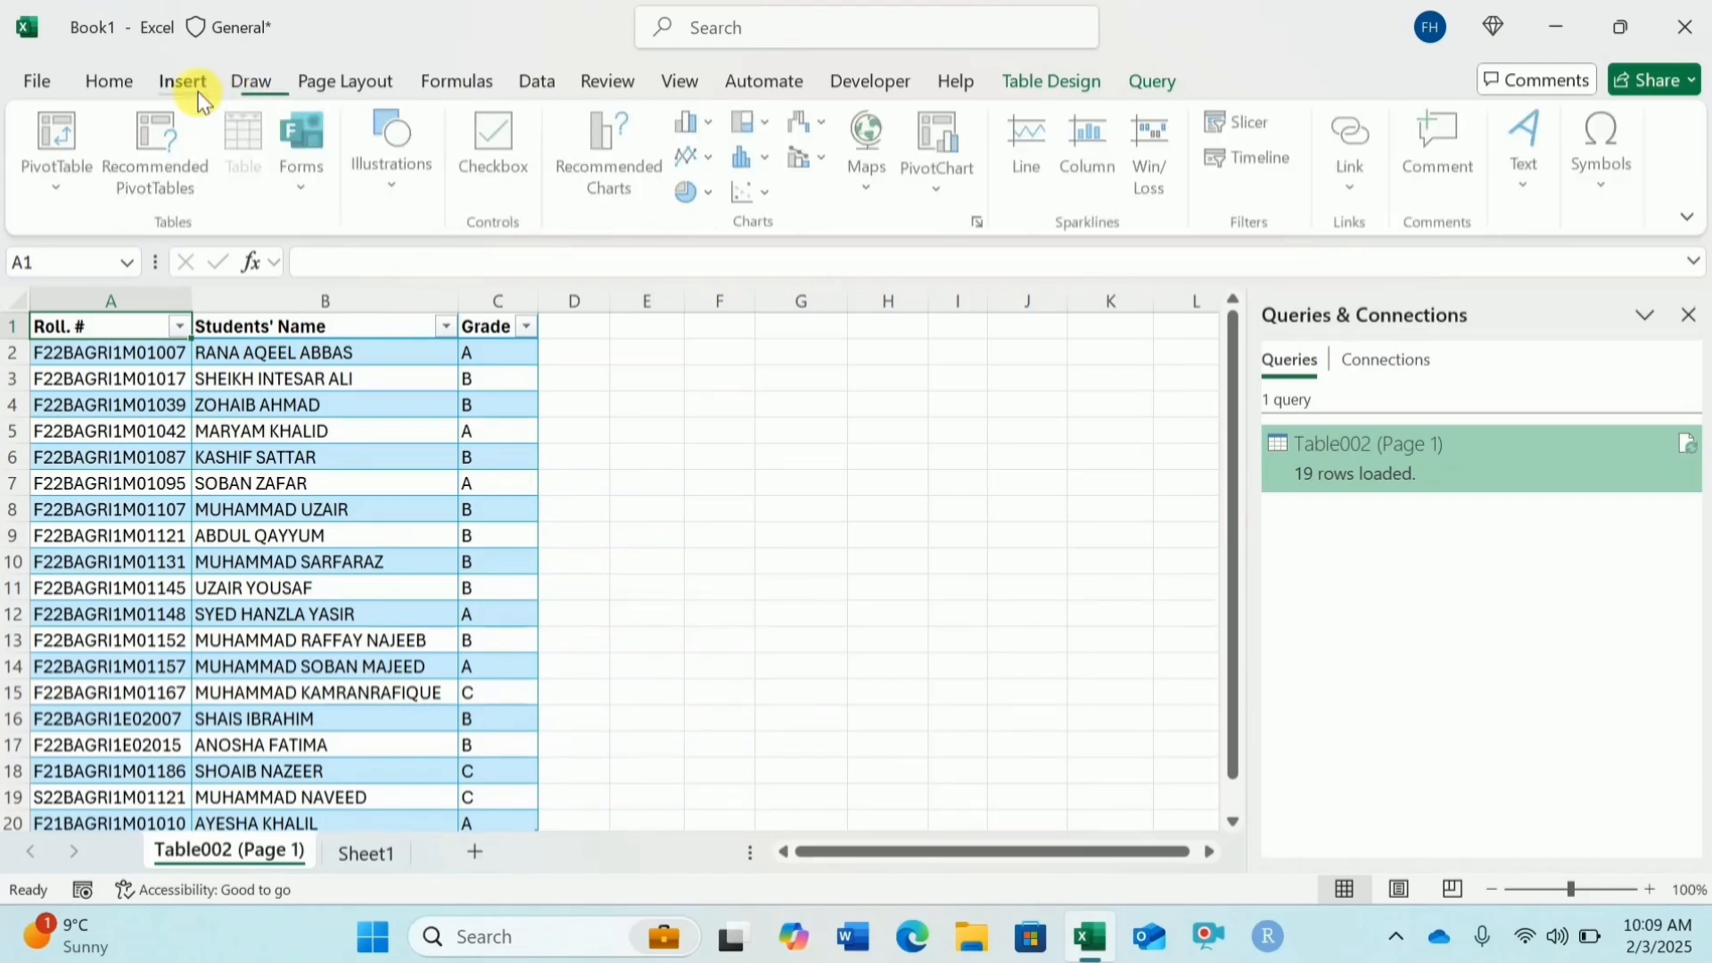
{"action": "left_click", "coordinate": [611, 170]}
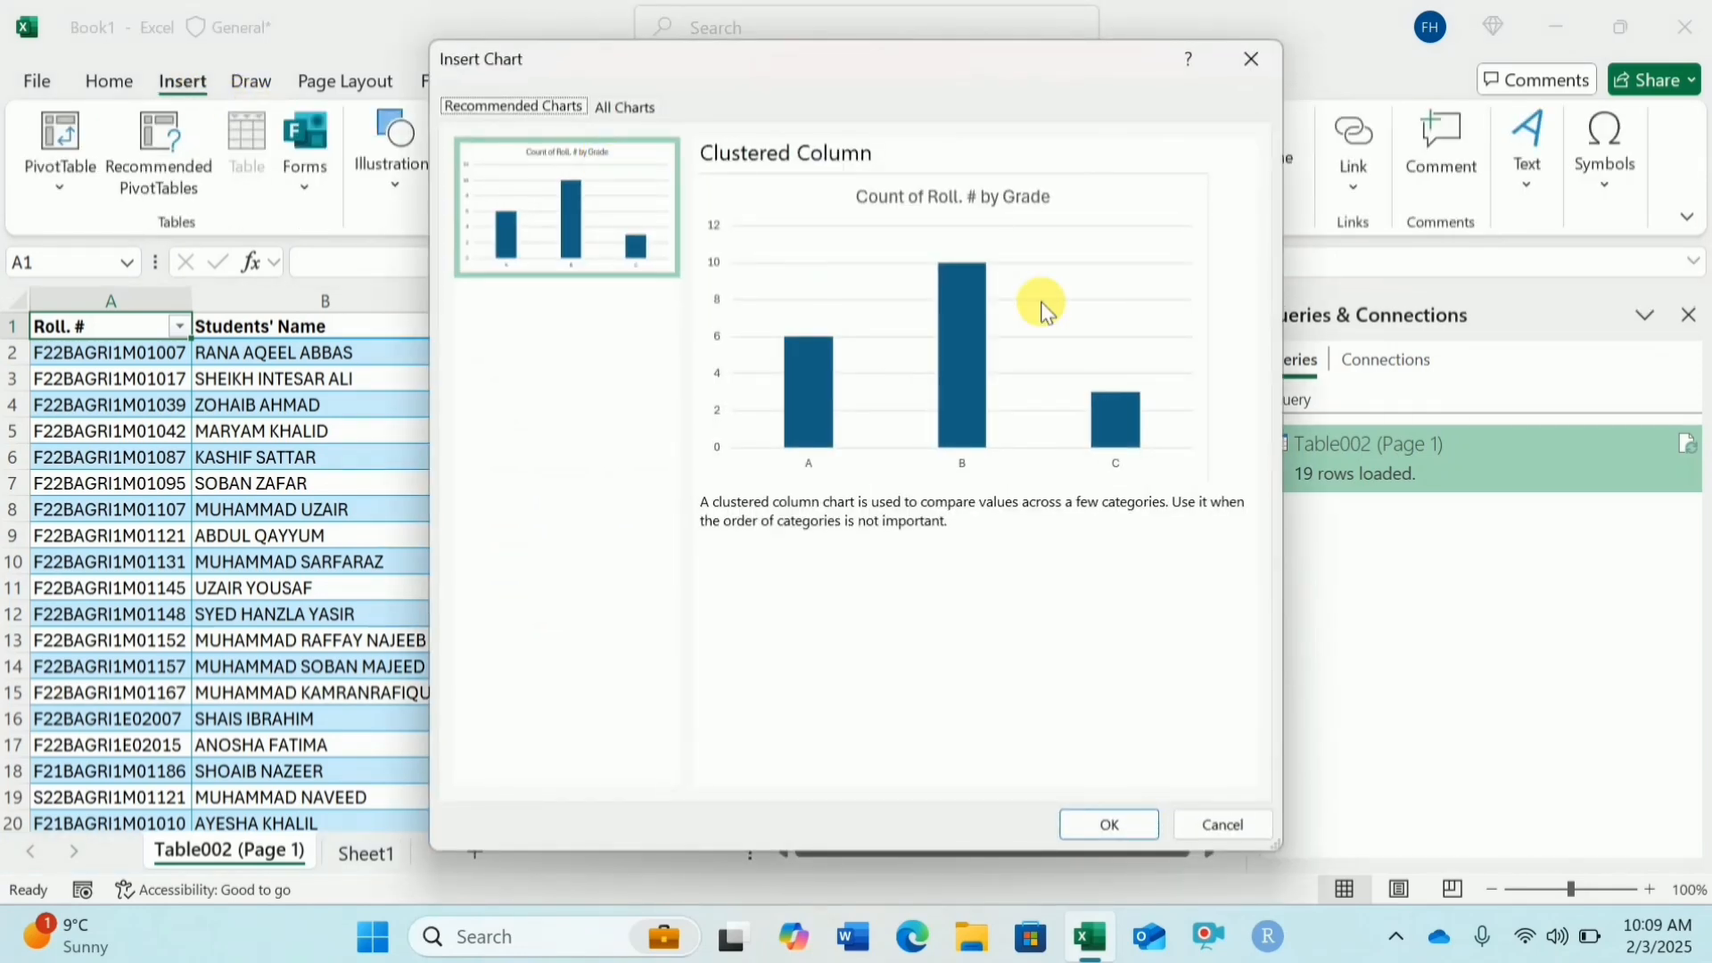
{"action": "left_click", "coordinate": [1089, 818]}
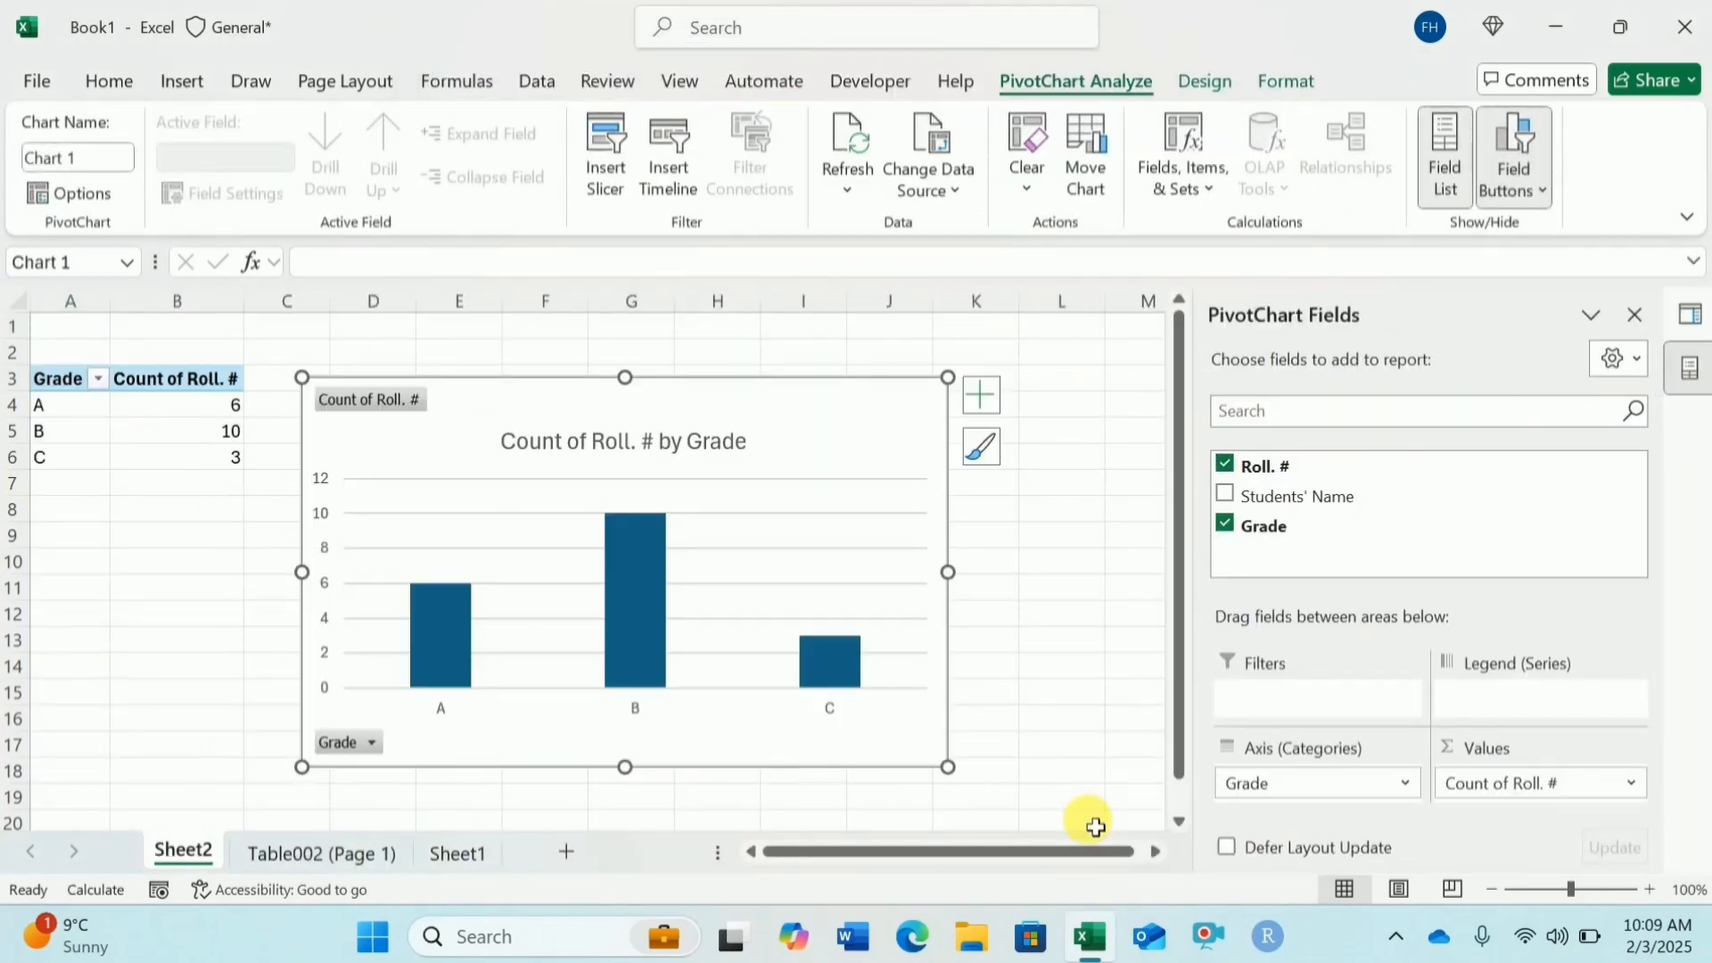
Step: Copy the PivotChart onto the Table002 (Page 1) sheet and position it beside the Grade column
{"action": "right_click", "coordinate": [843, 410]}
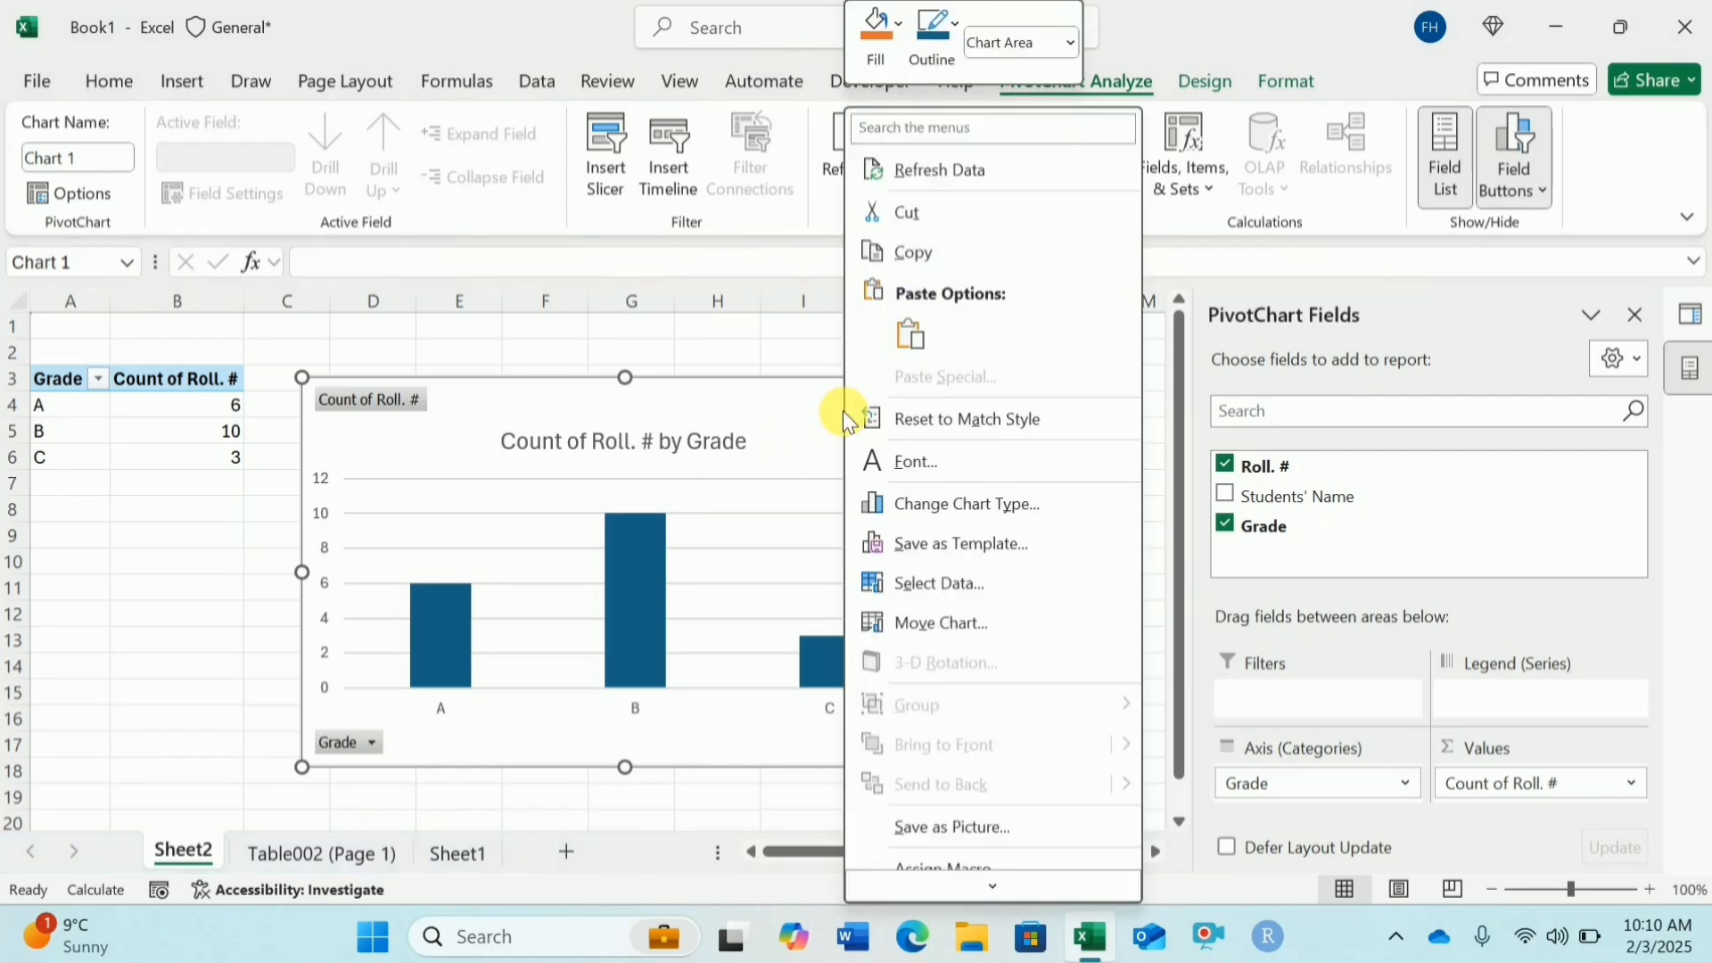
{"action": "left_click", "coordinate": [928, 259]}
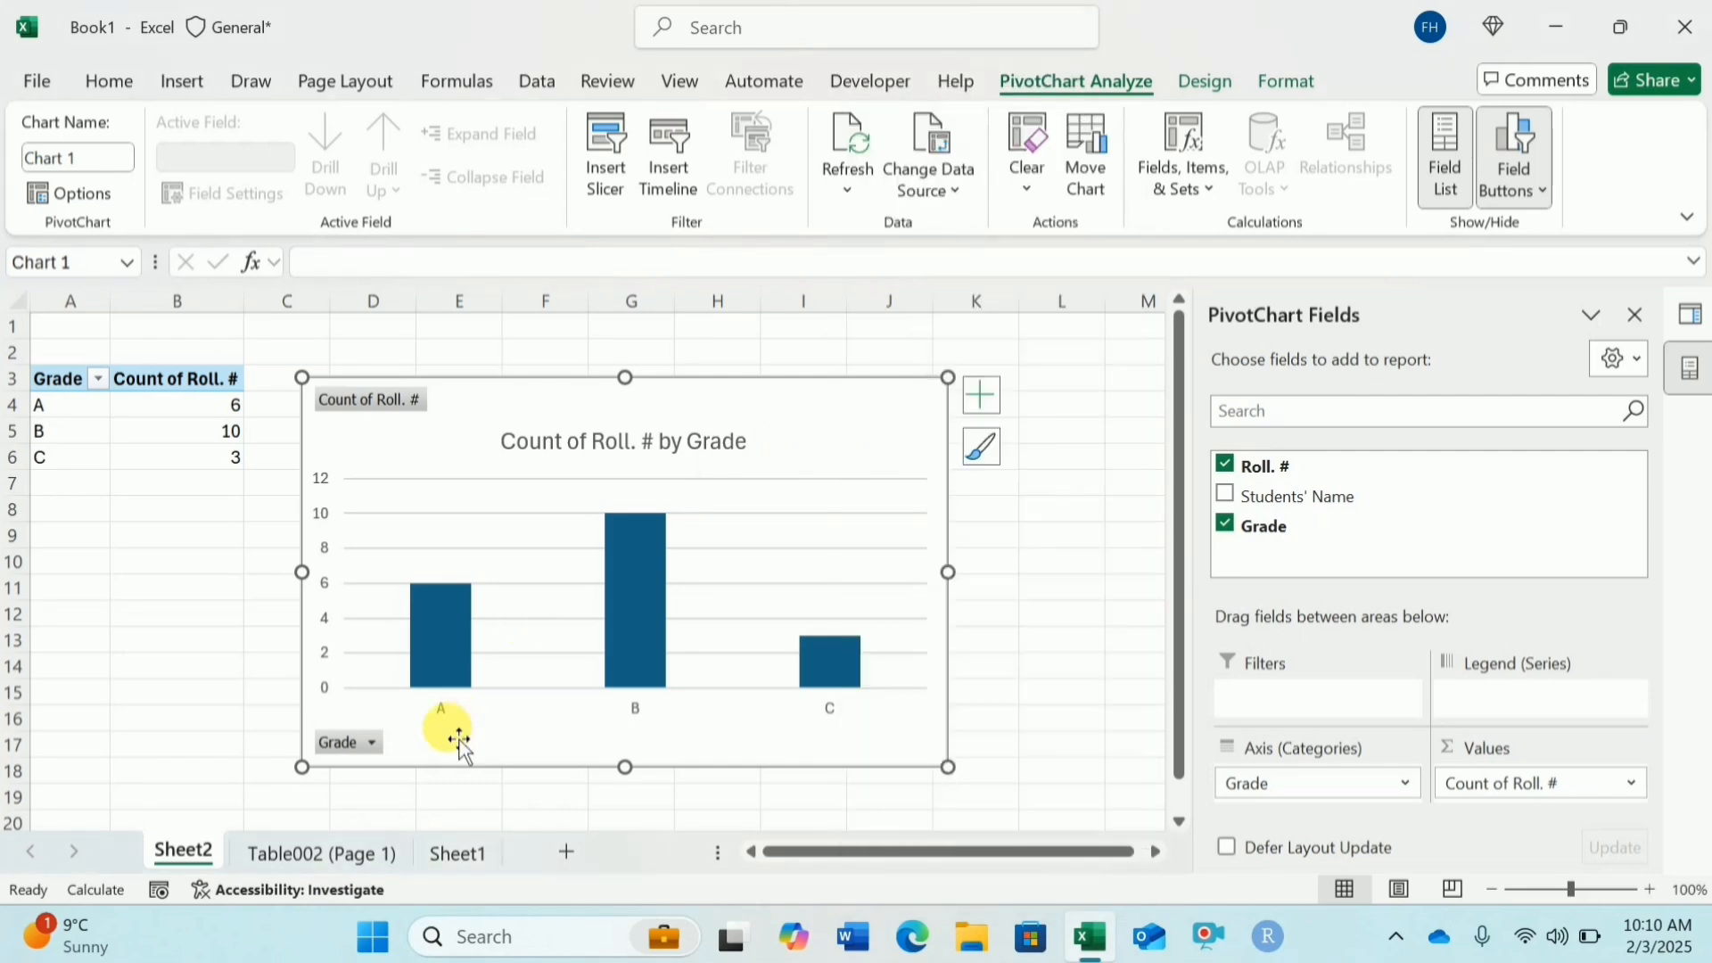
{"action": "left_click", "coordinate": [329, 852]}
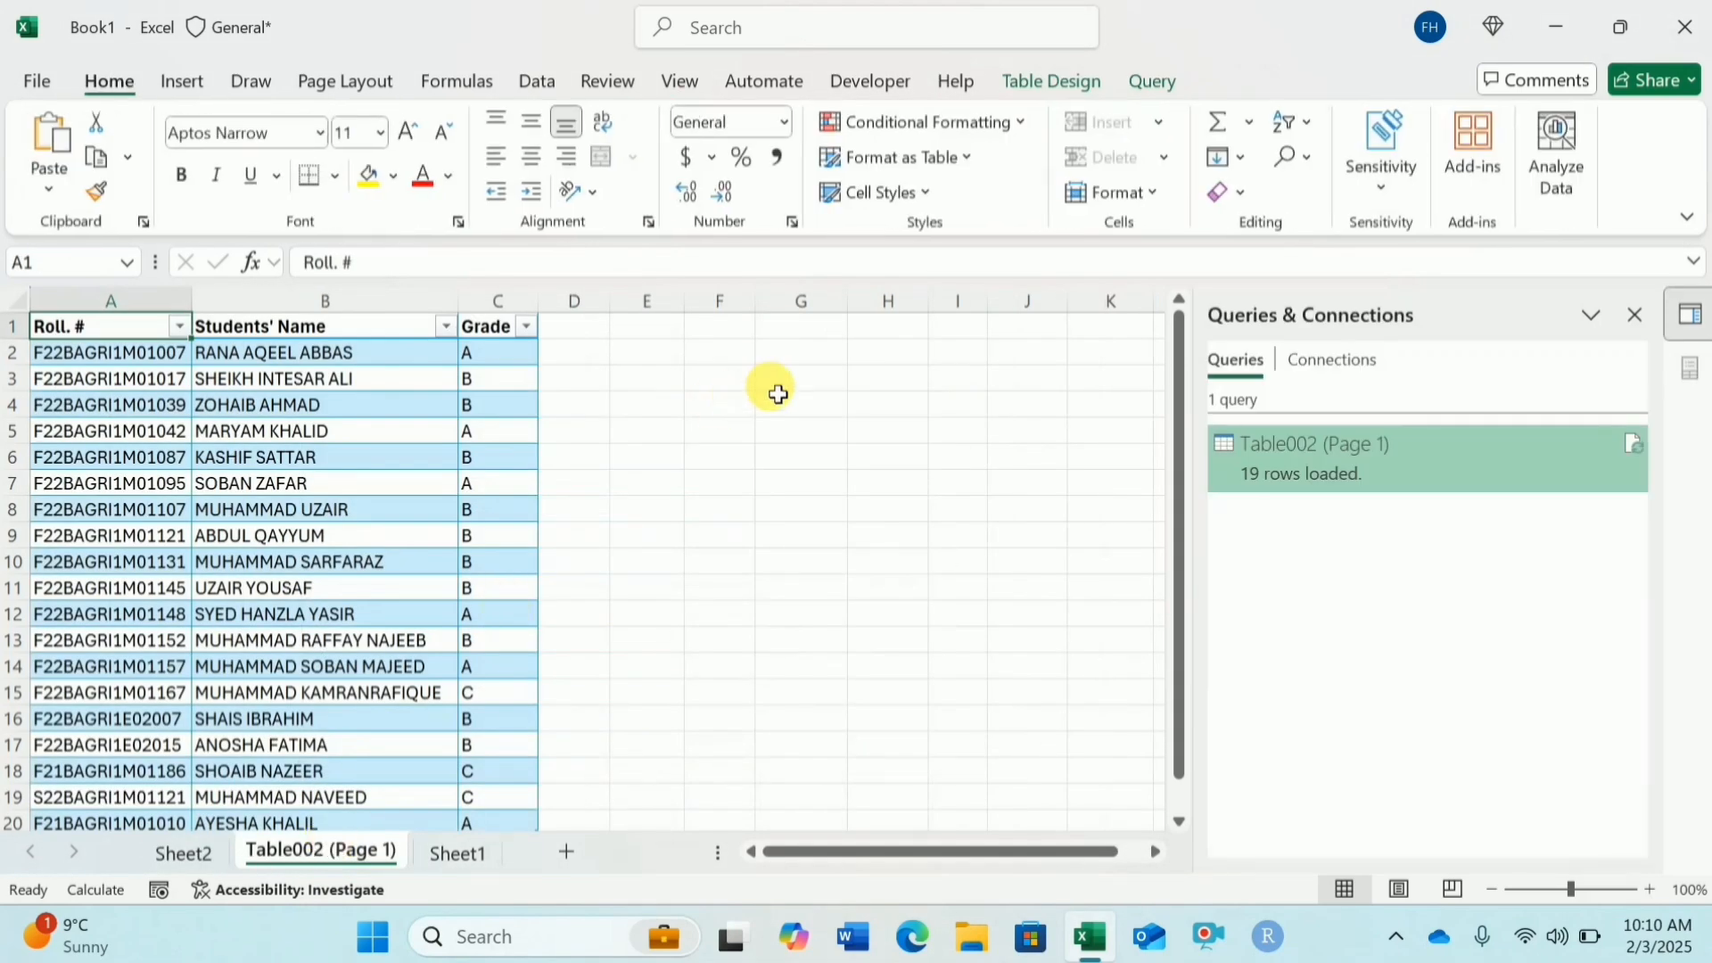
{"action": "key", "text": "ctrl+v"}
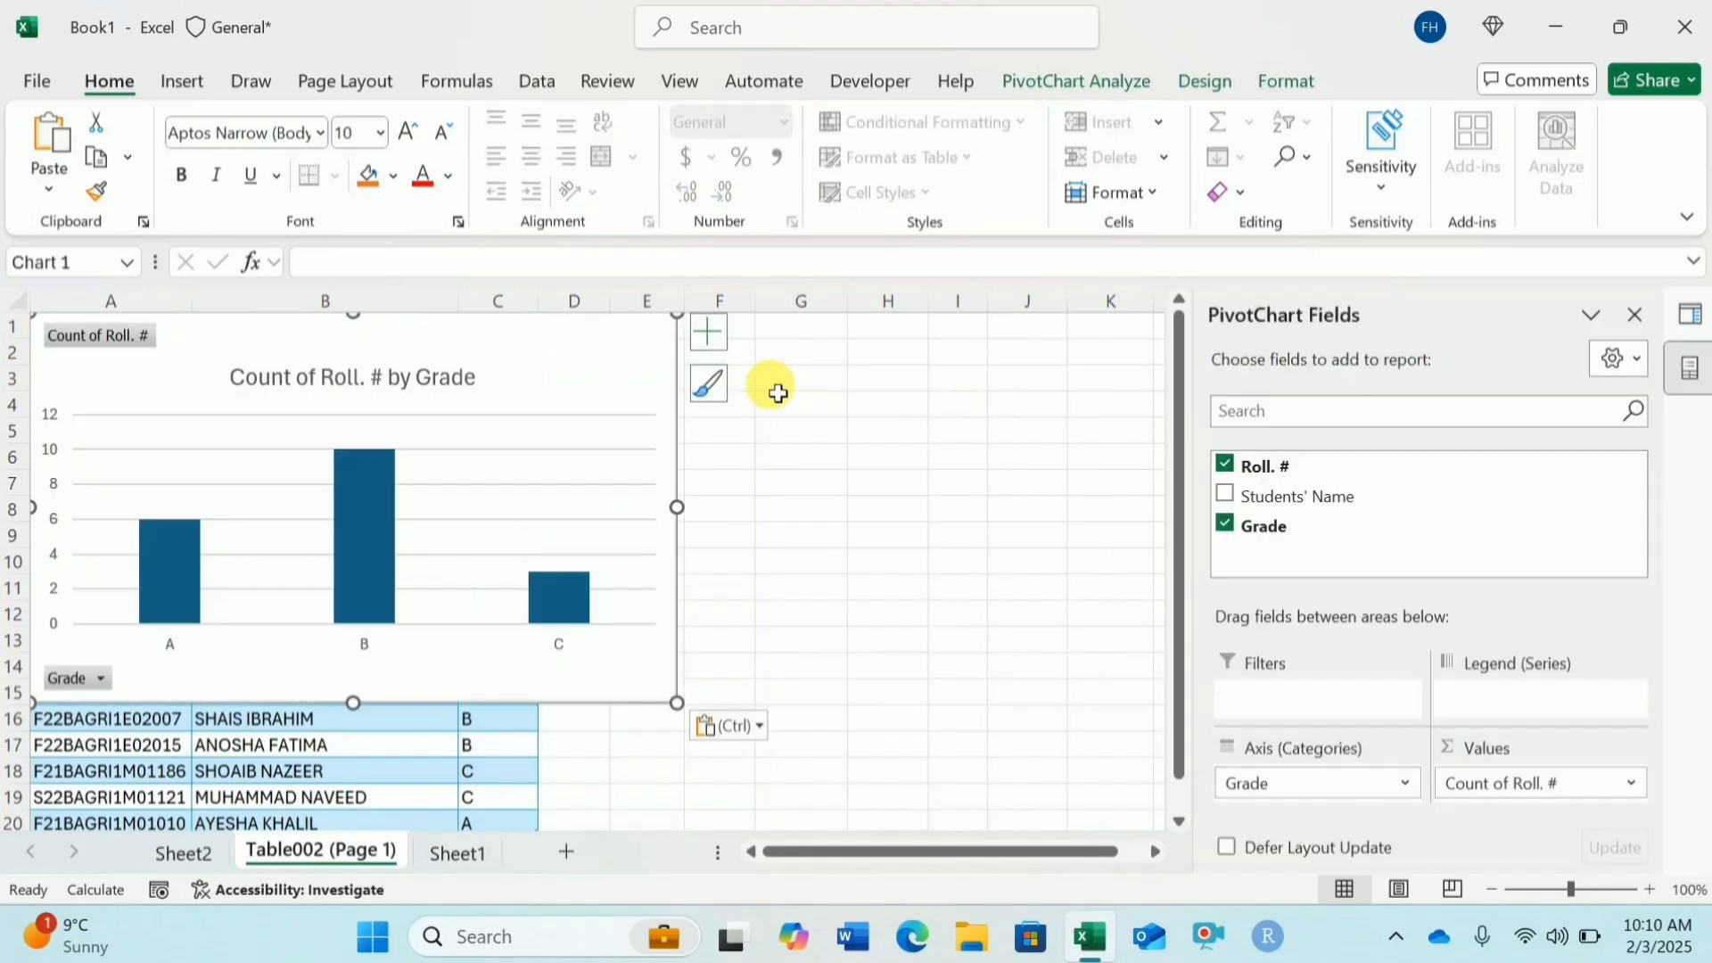
{"action": "left_click_drag", "start_coordinate": [612, 363], "coordinate": [1020, 394]}
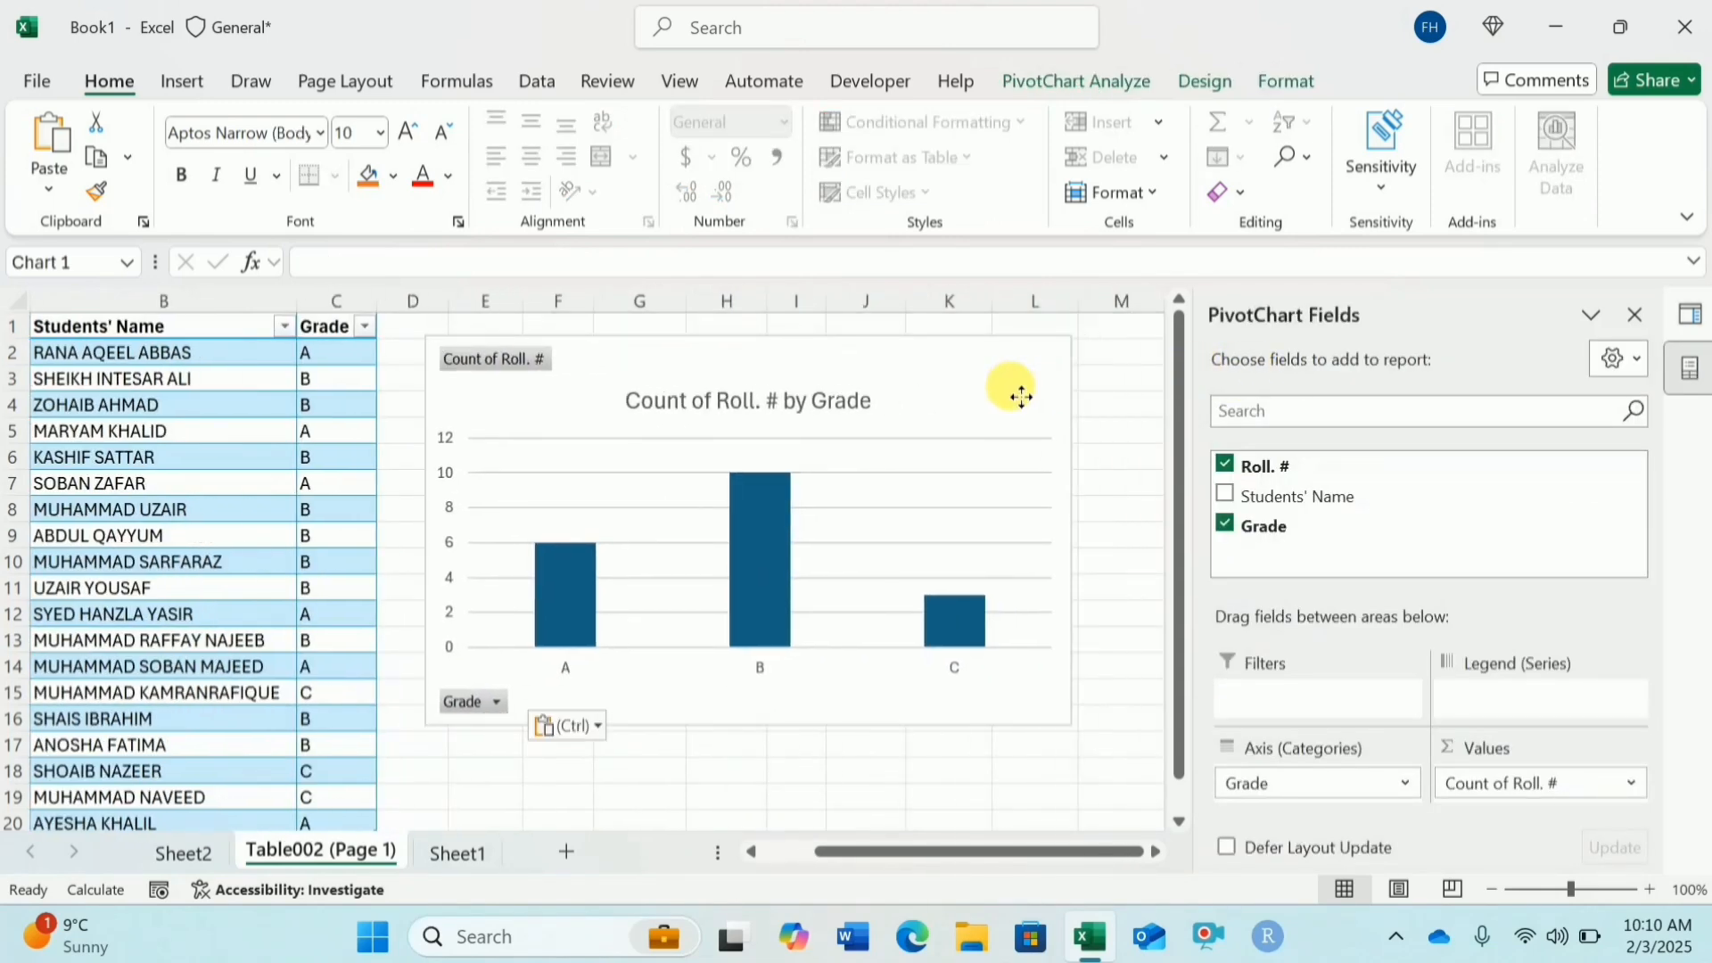